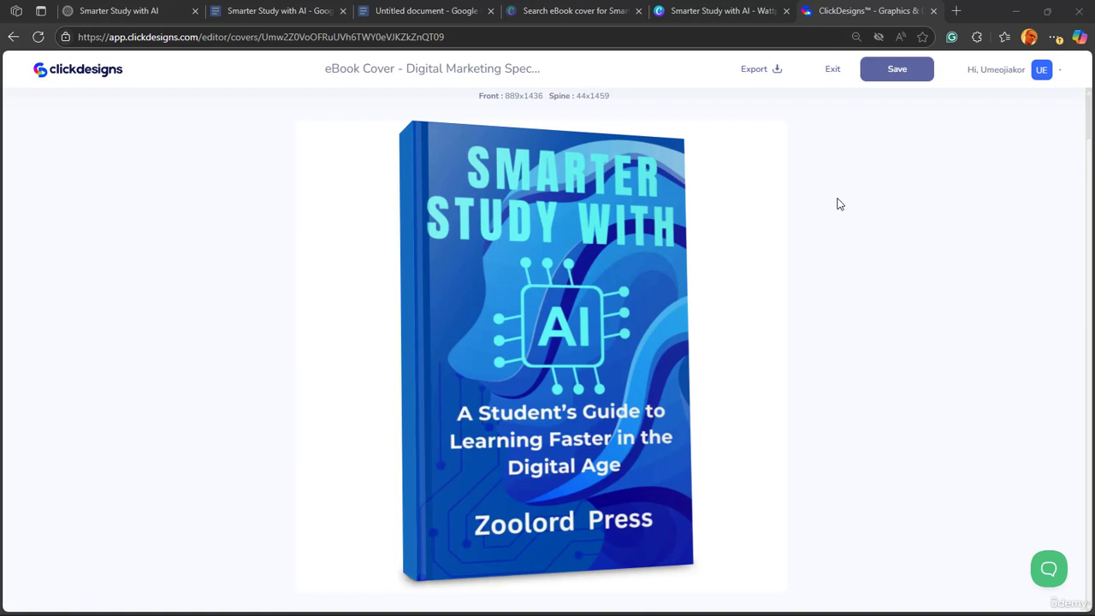
- Exit the eBook cover design and browse the Boxshots category of the template library
click(837, 75)
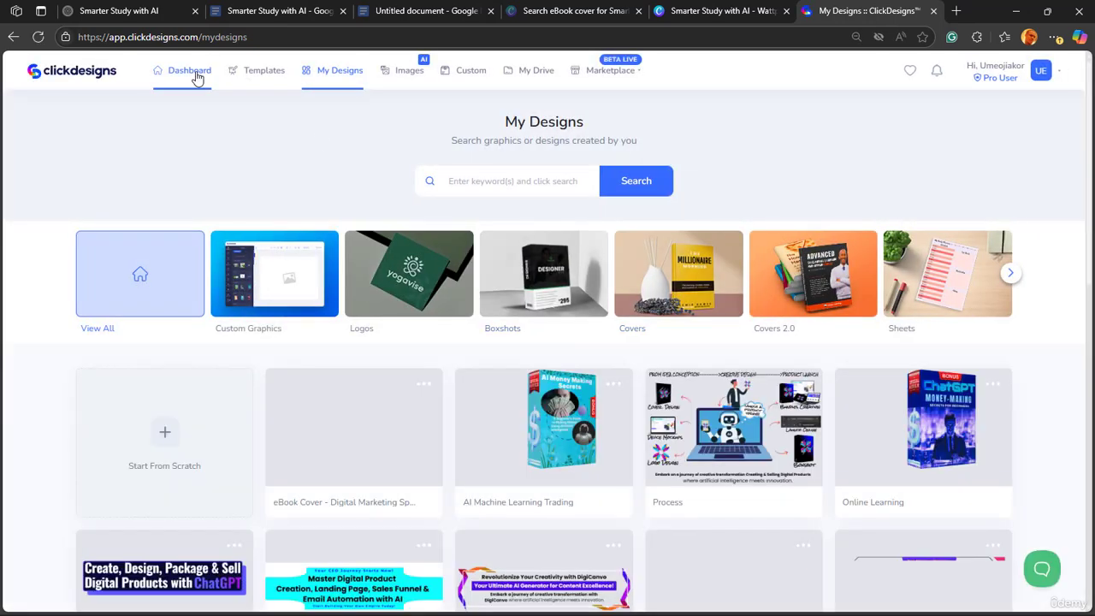
click(194, 72)
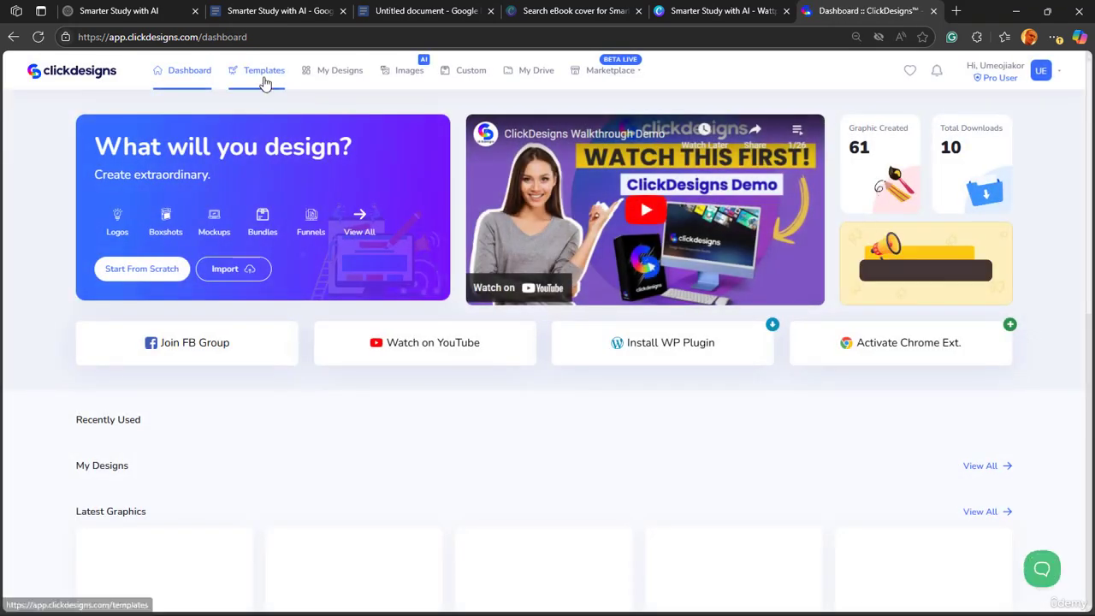
click(264, 79)
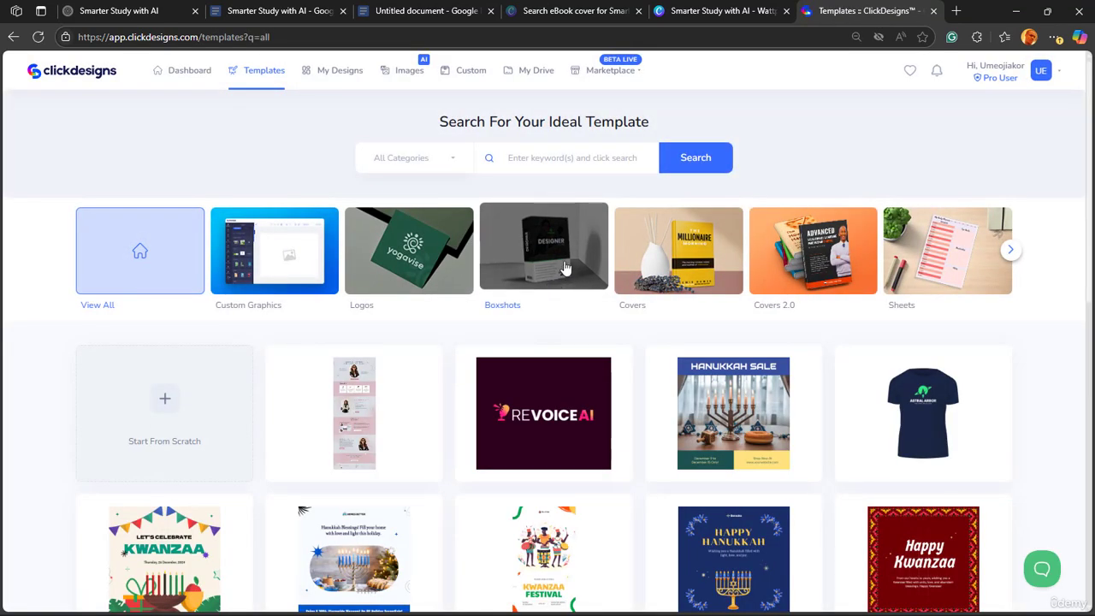
click(564, 268)
scroll(672, 364, down, 1)
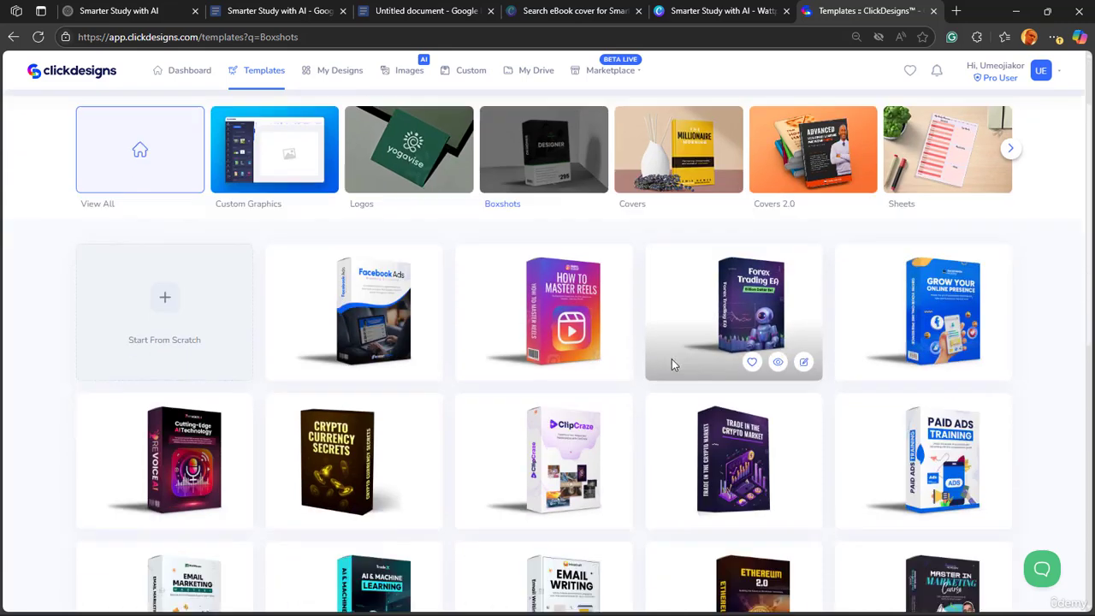
scroll(671, 364, down, 1)
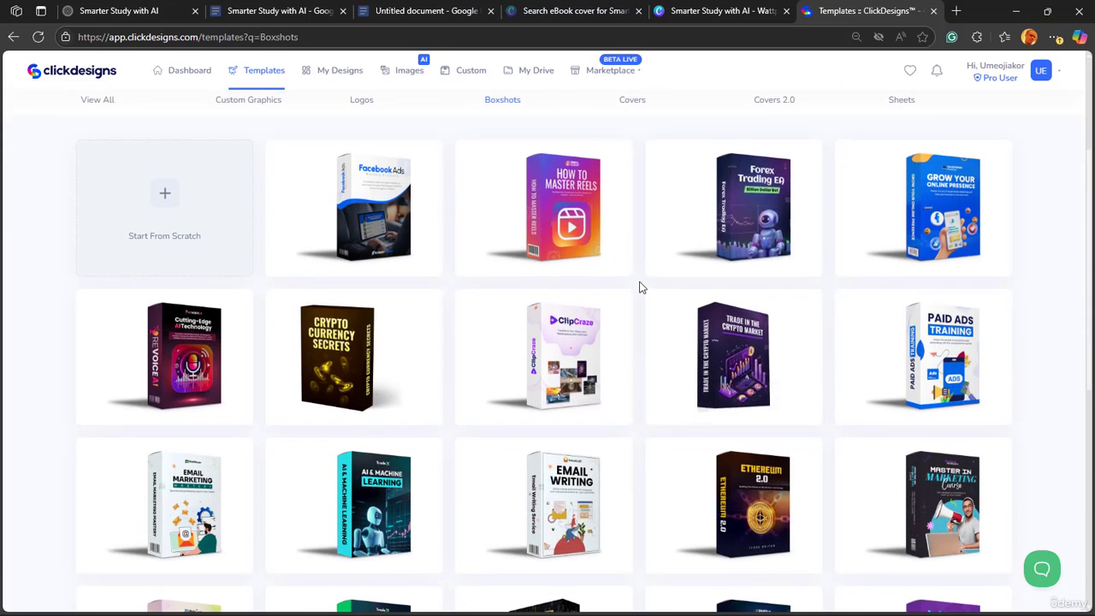
- Open the "Grow Your Online Presence" boxshot template and start editing the box's front face
mouse_move(962, 244)
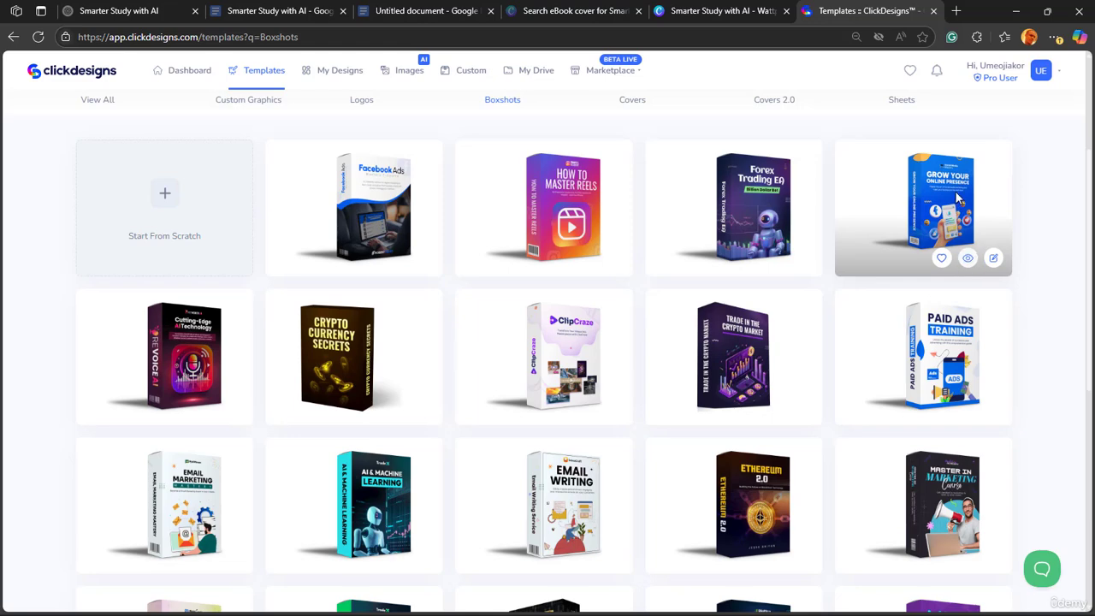
click(993, 257)
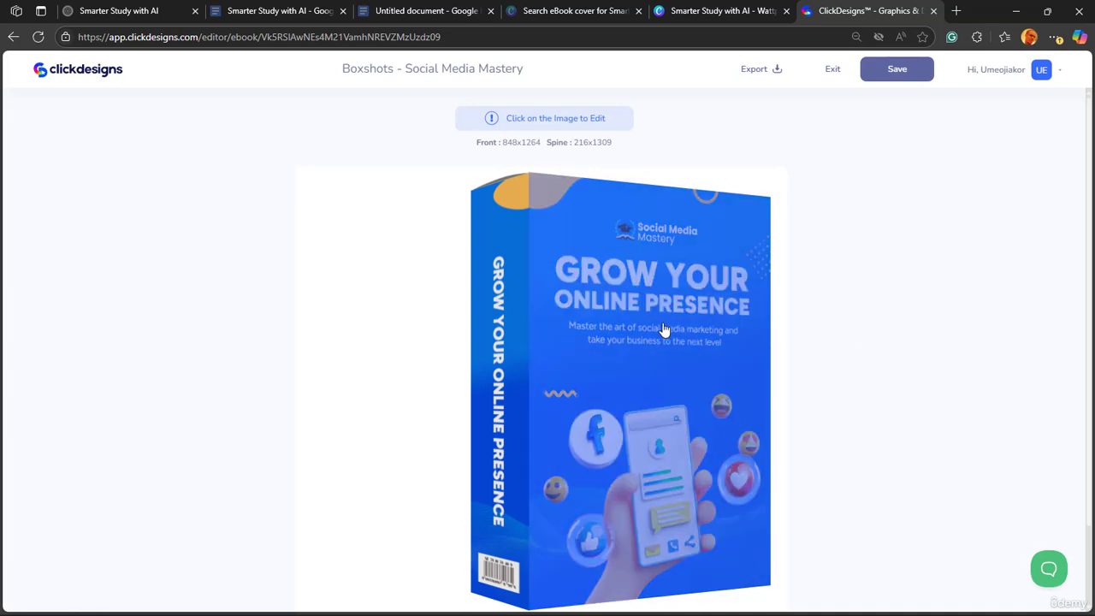
mouse_move(650, 362)
click(575, 302)
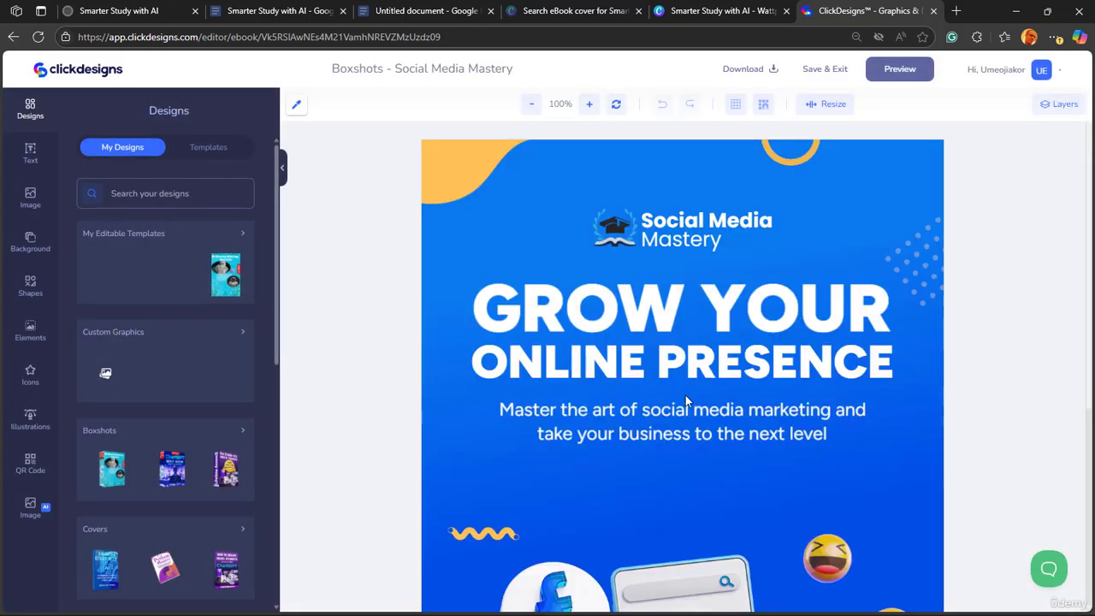
- Delete the two headline lines "GROW YOUR" and "ONLINE PRESENCE" and the Social Media Mastery logo from the front face
click(699, 318)
key(Delete)
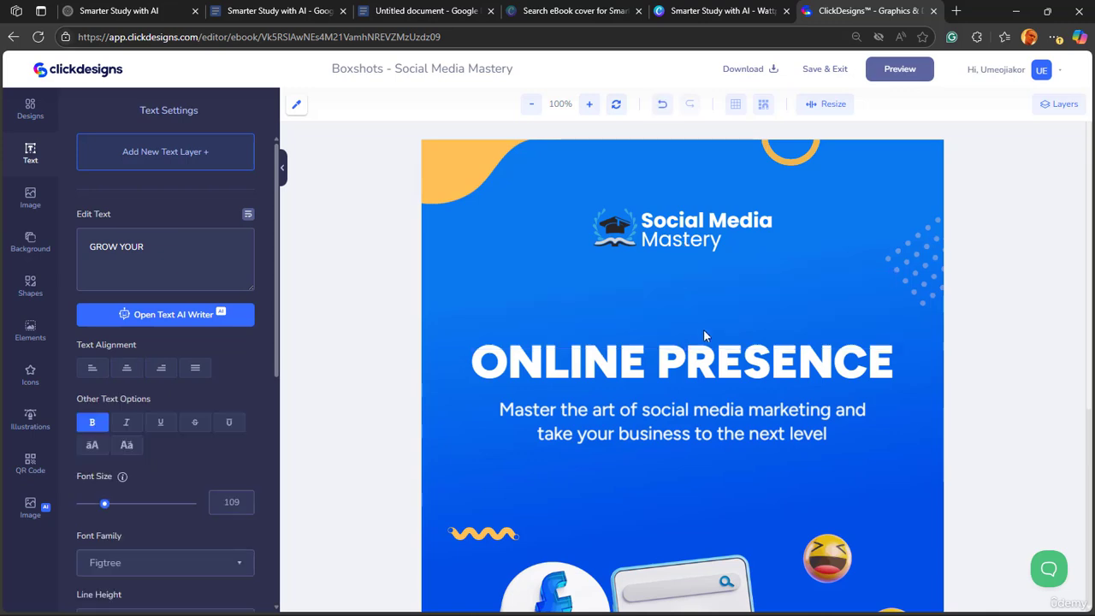
click(707, 361)
key(Delete)
click(717, 248)
key(Delete)
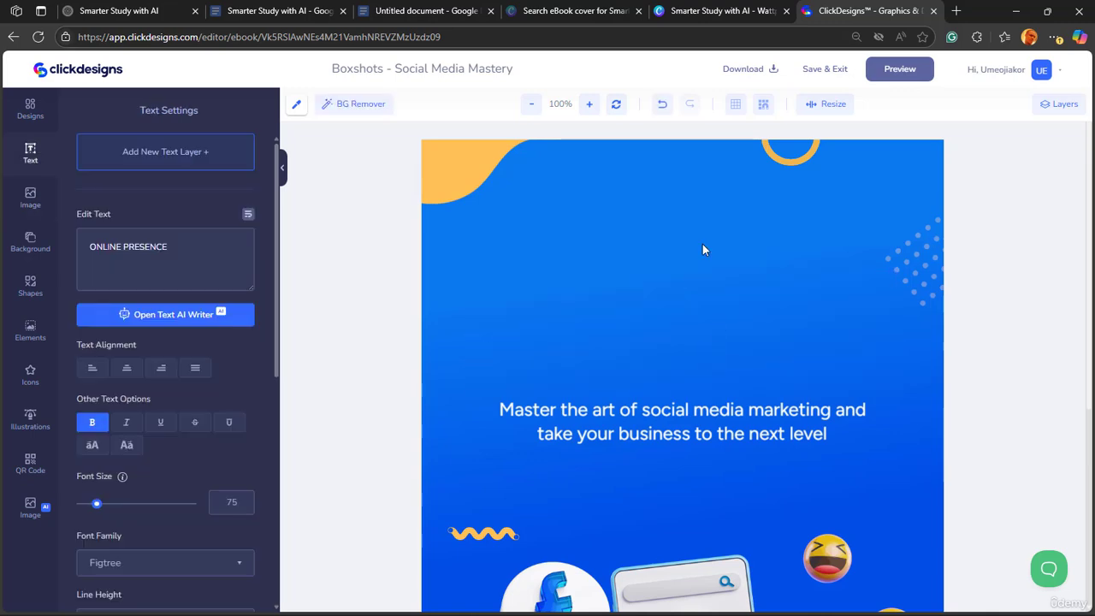
- Delete the orange ring, the orange corner shape and the "Master the art of social media marketing" subtitle
click(774, 160)
key(Delete)
click(477, 168)
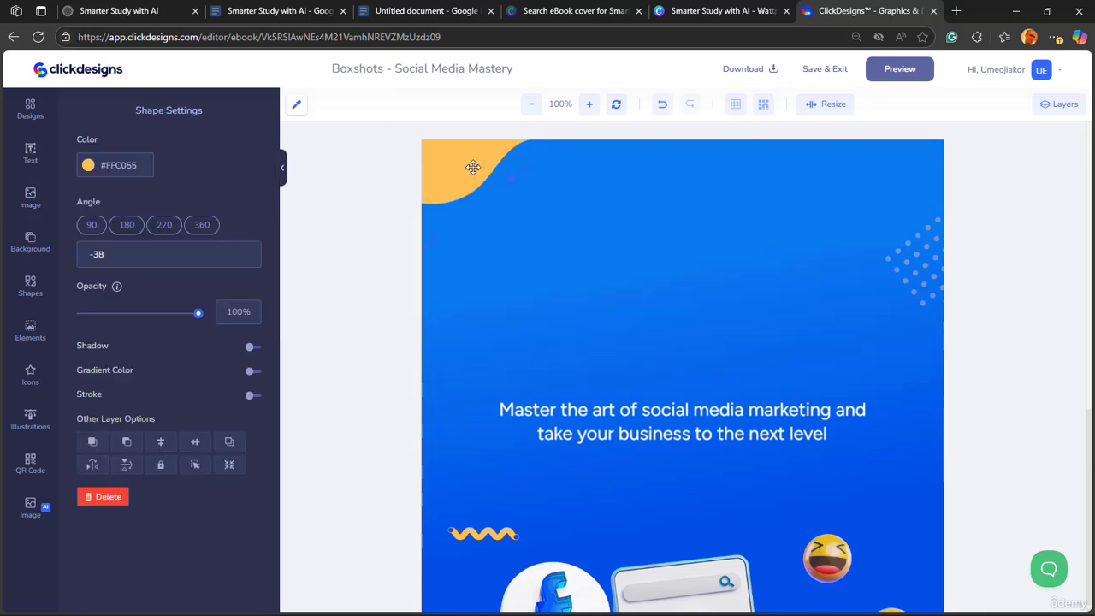
key(Delete)
click(605, 422)
key(Delete)
- Delete the hand-held phone illustration with its social icons and the orange squiggle
scroll(609, 421, down, 4)
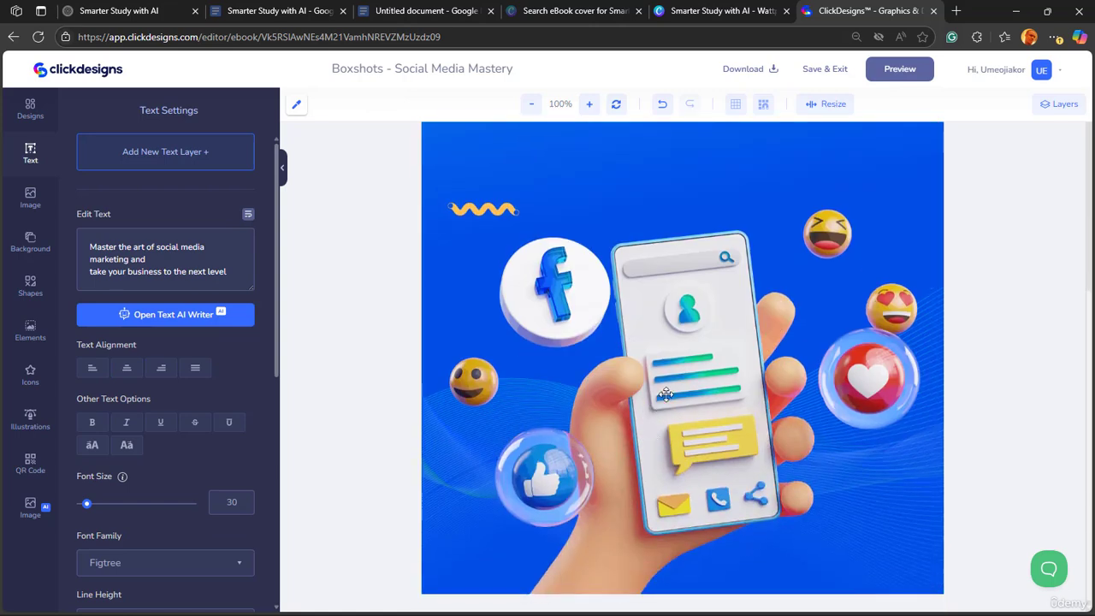
click(659, 388)
key(Delete)
click(498, 212)
key(Delete)
click(552, 431)
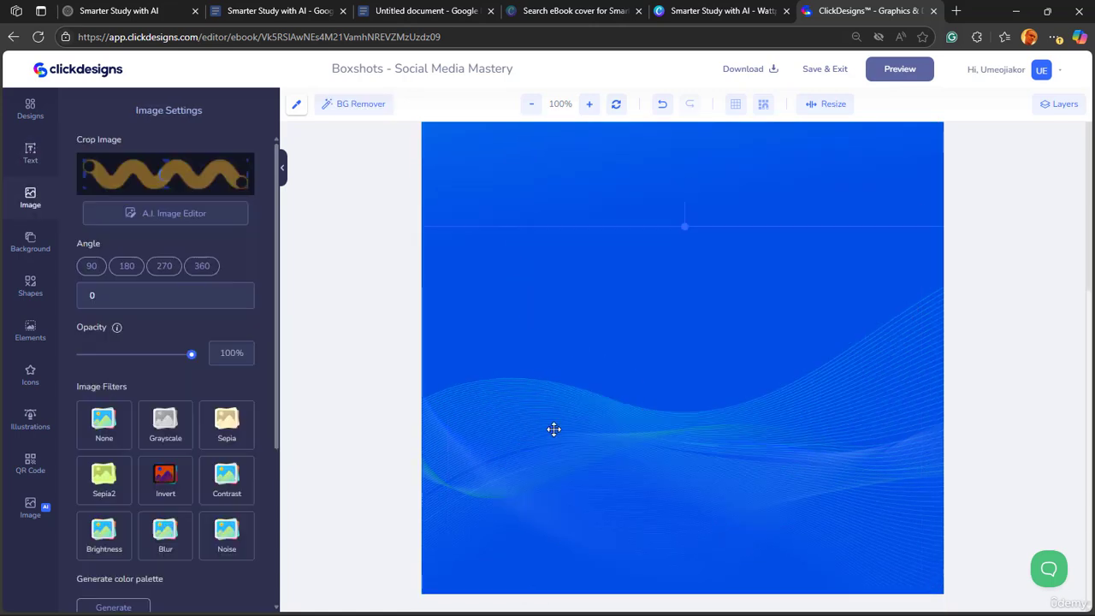
key(Delete)
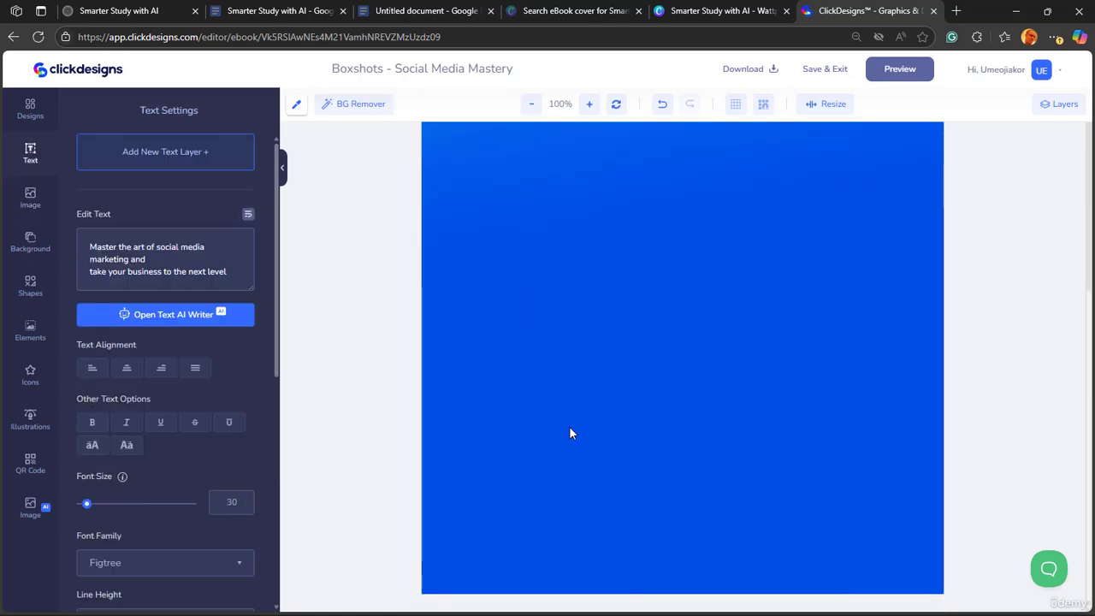
click(570, 433)
key(ctrl+z)
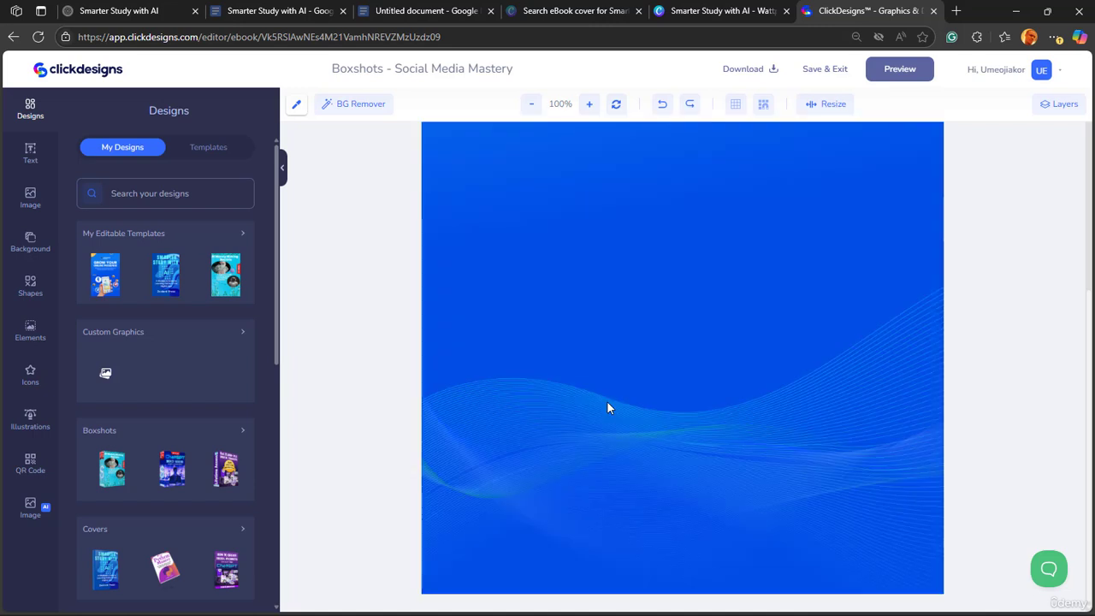
- Shift the wavy line pattern slightly and delete the dotted pattern at the face's upper right edge
drag(607, 407, 580, 365)
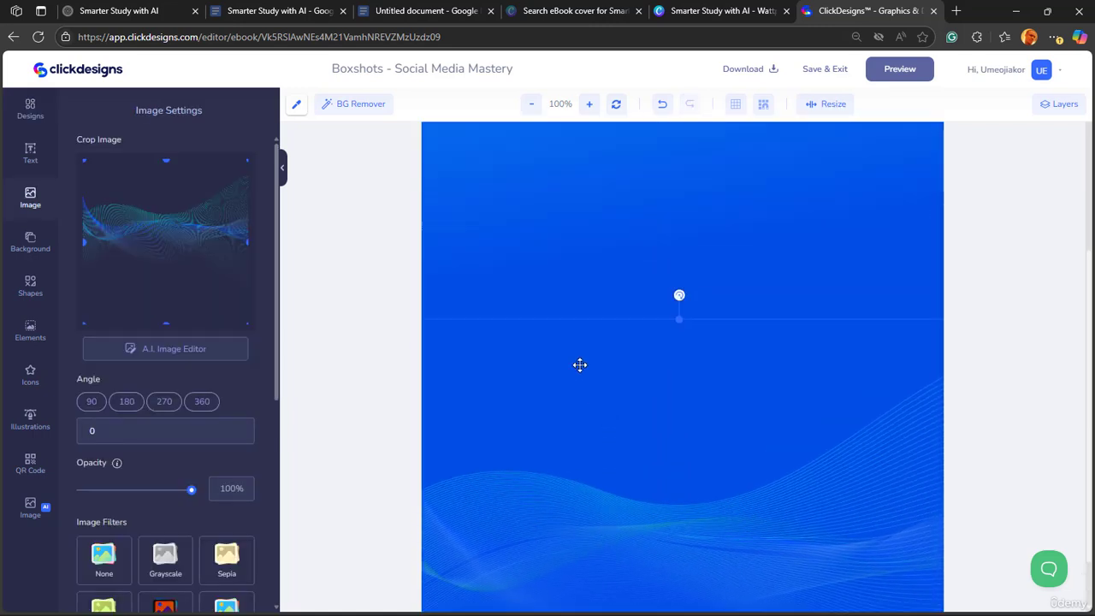
scroll(580, 366, up, 3)
click(908, 208)
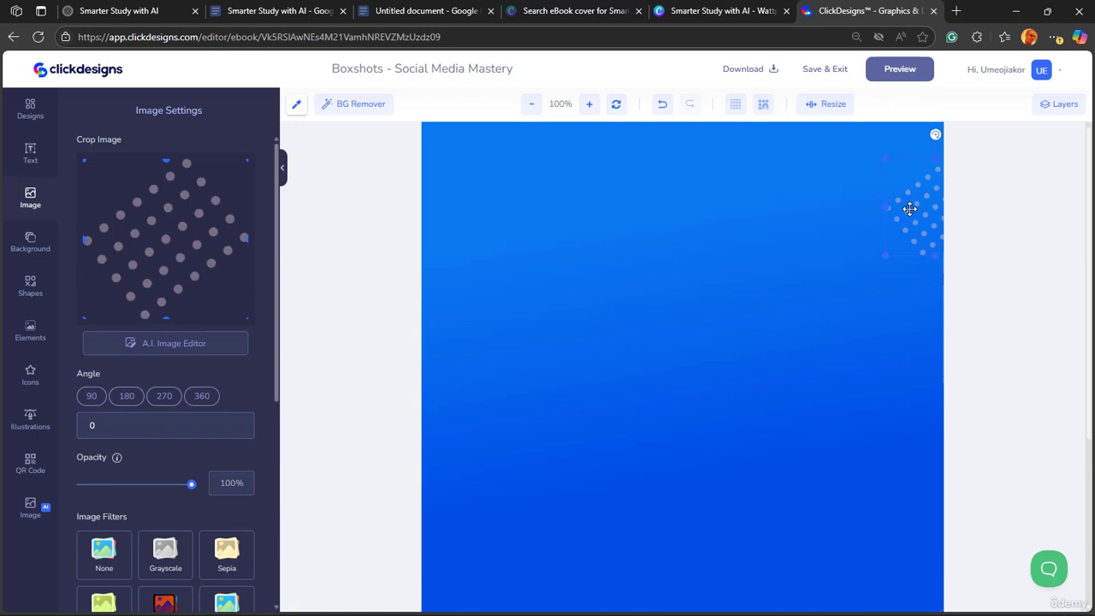
key(Delete)
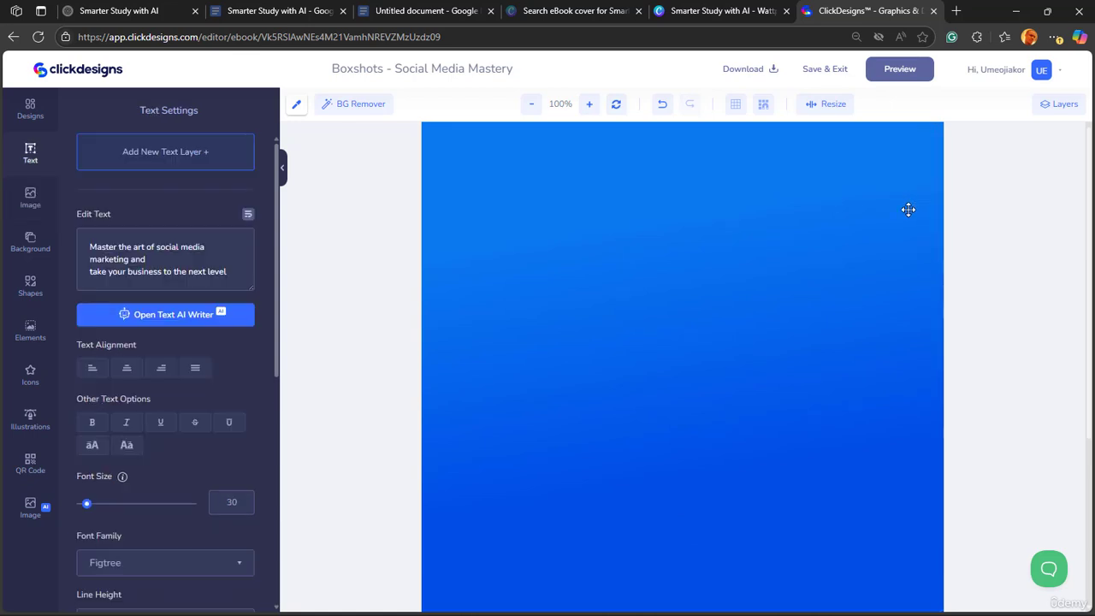
- Insert the uploaded "Smarter Study with AI" cover image and enlarge it to fill the width of the front face
click(31, 198)
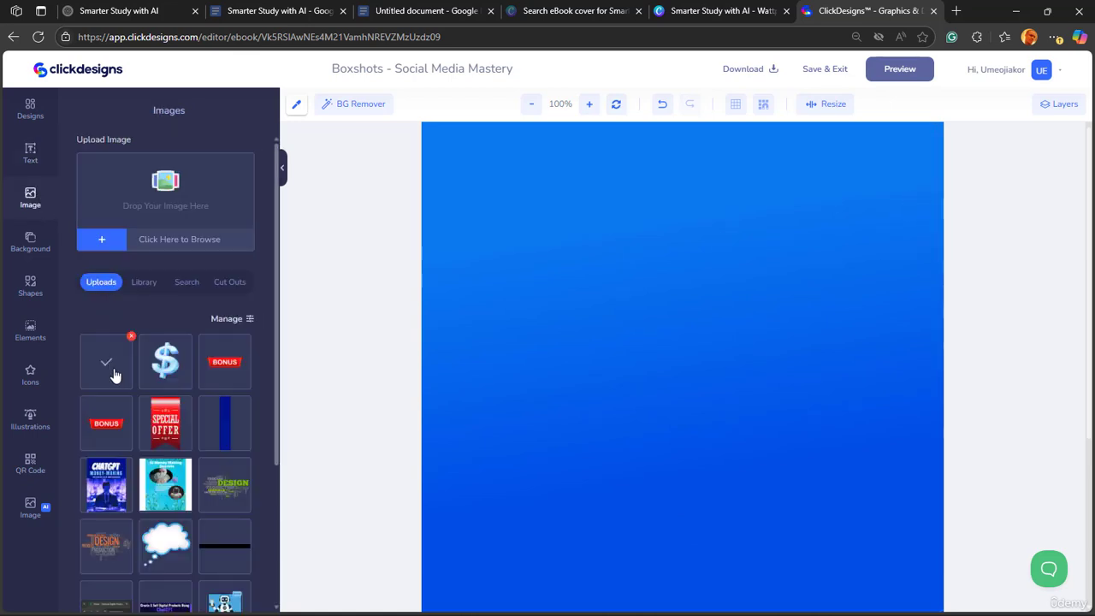
click(116, 370)
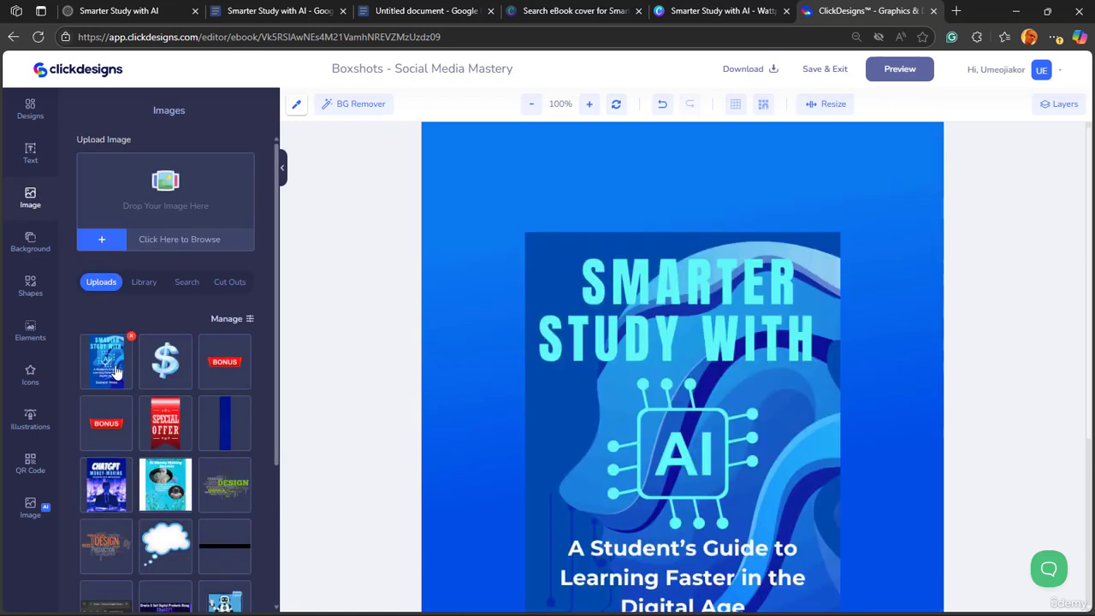
click(677, 315)
drag(526, 234, 367, 146)
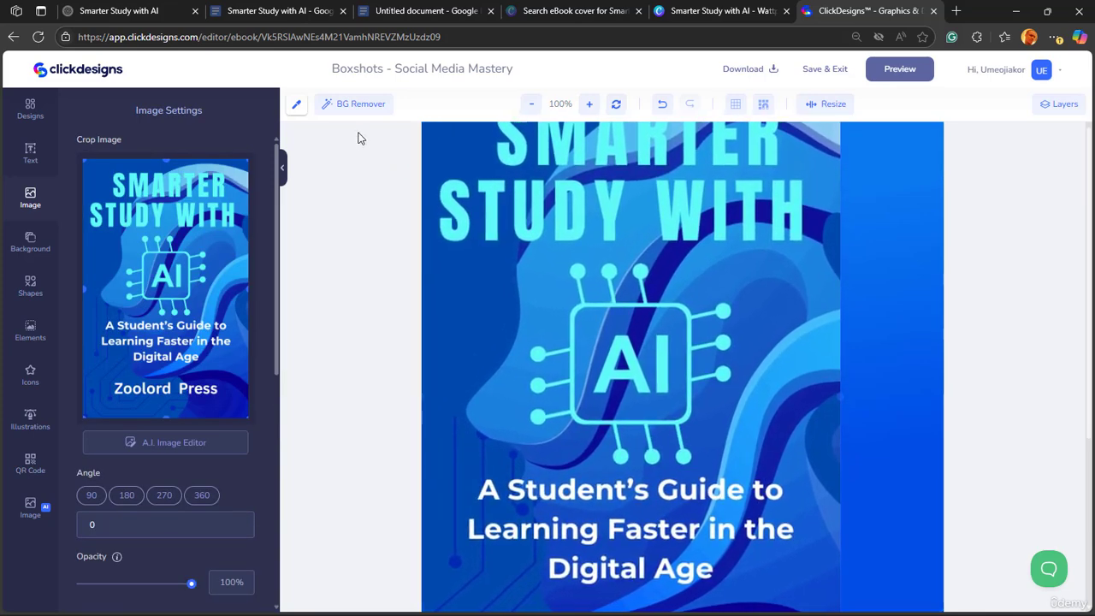
scroll(901, 446, down, 3)
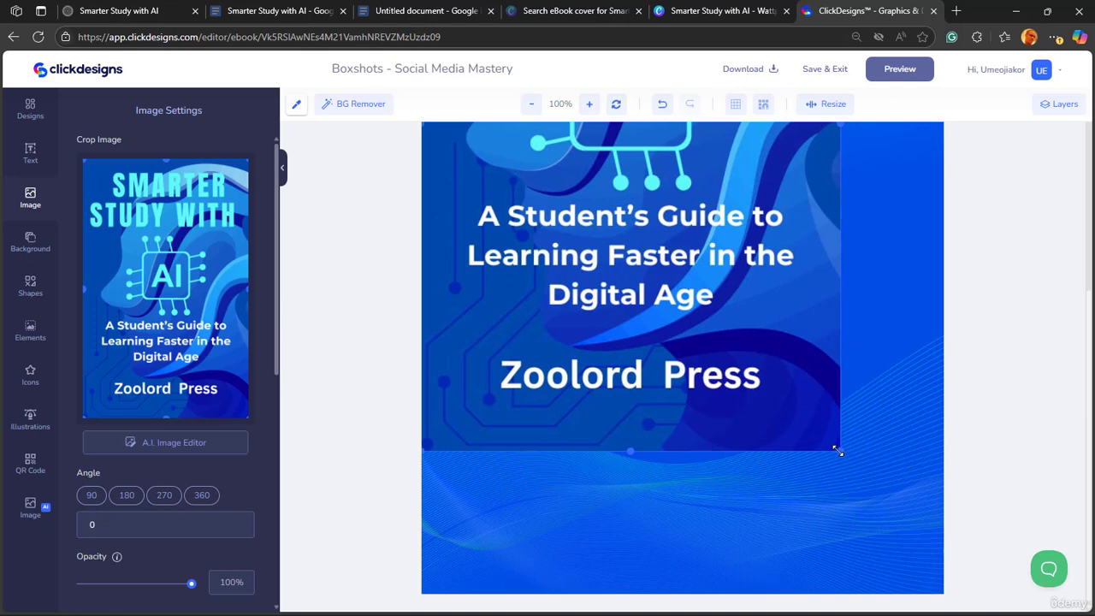
drag(838, 450, 954, 603)
- Move the cover image up slightly so it sits flush with the top edge of the front face
scroll(908, 465, up, 1)
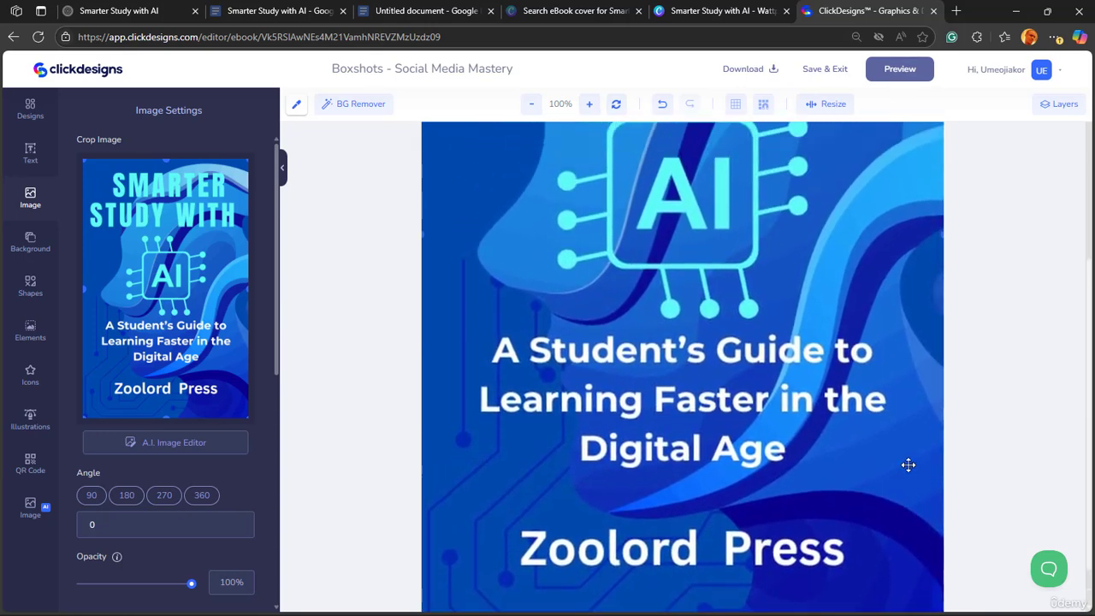
scroll(909, 464, up, 5)
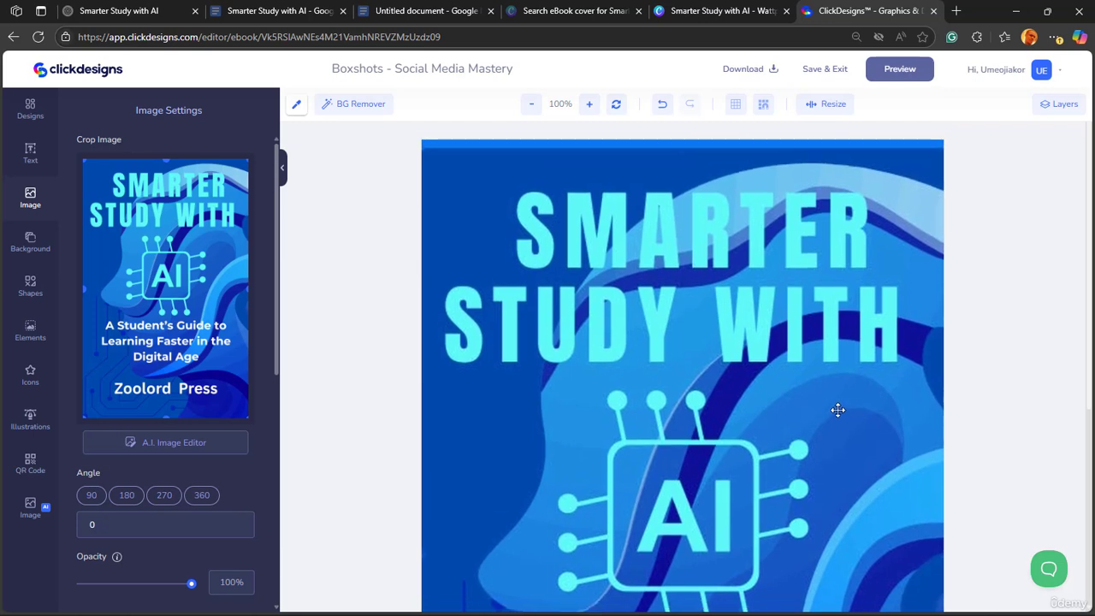
drag(837, 410, 838, 400)
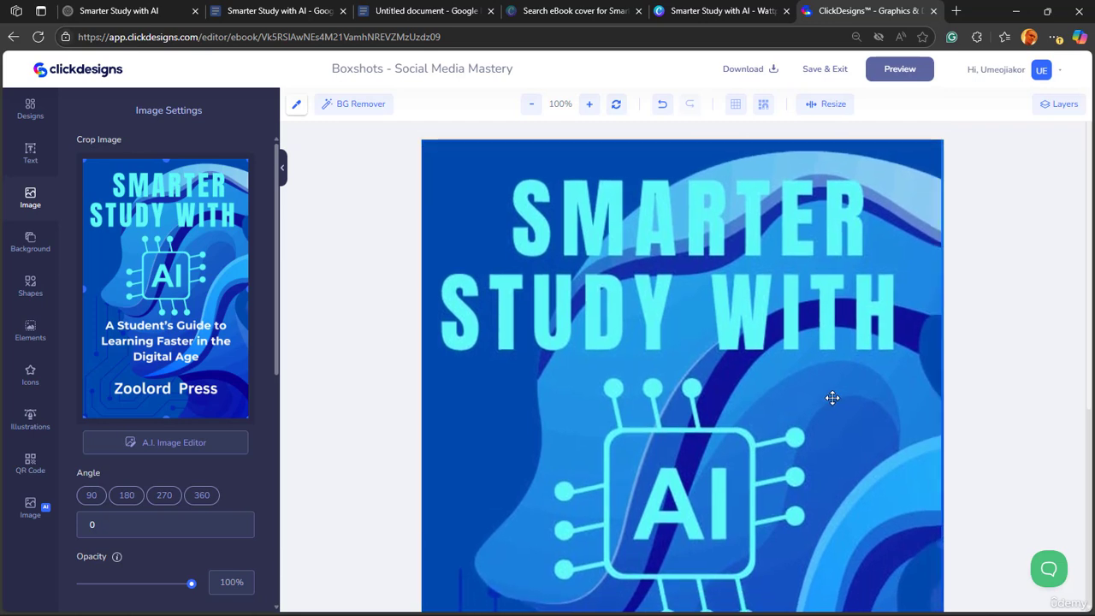
scroll(883, 394, down, 1)
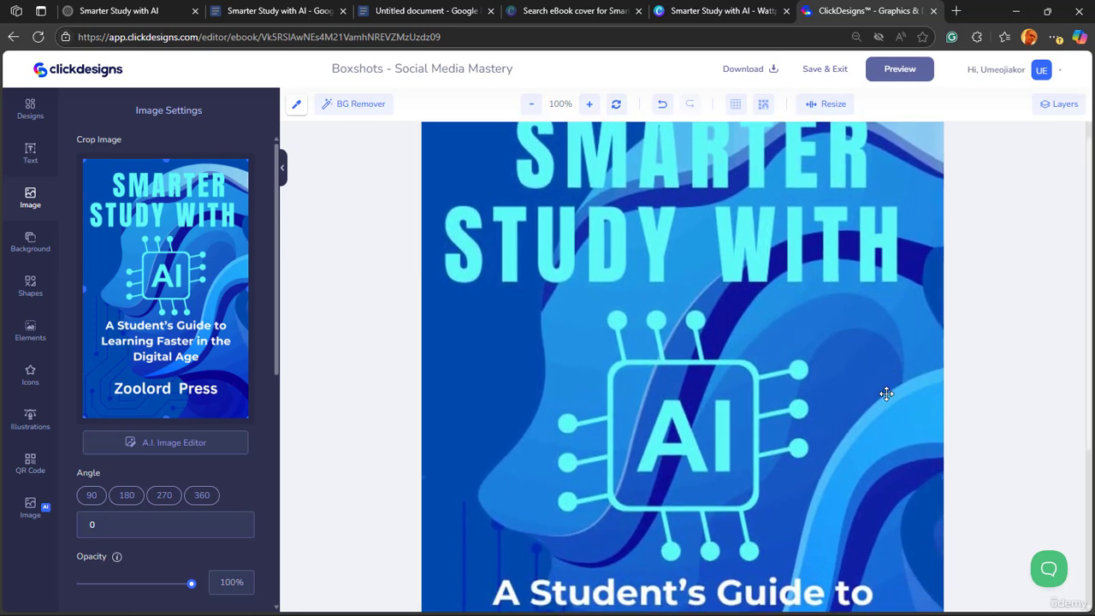
scroll(895, 411, down, 1)
scroll(895, 411, up, 3)
scroll(895, 412, down, 4)
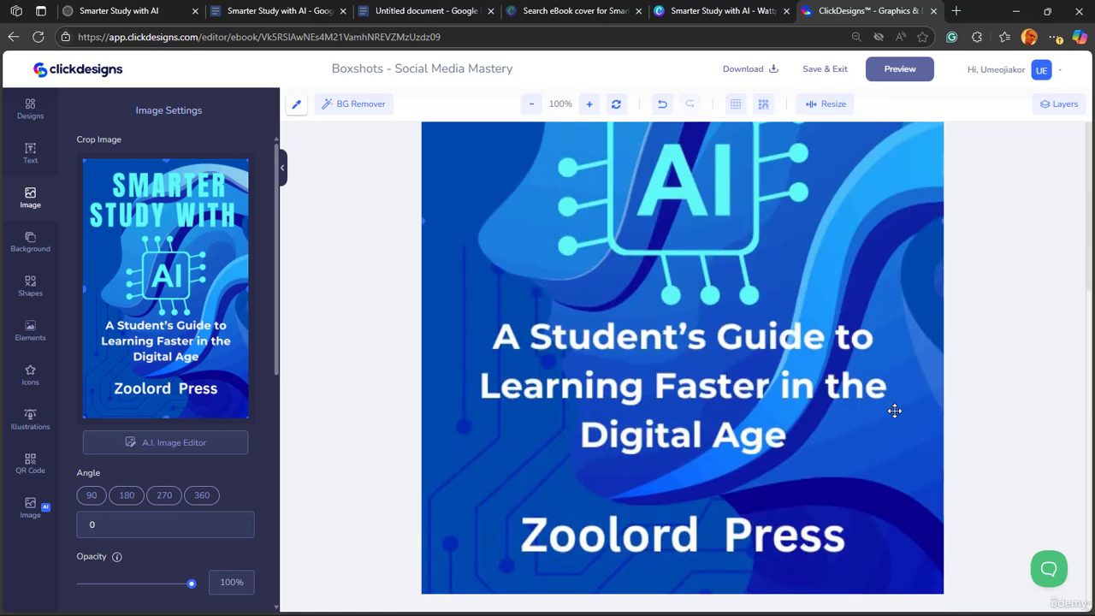
- Send the cover image backwards behind the wavy line pattern and shift the pattern slightly down over "Zoolord Press"
right_click(895, 412)
click(939, 497)
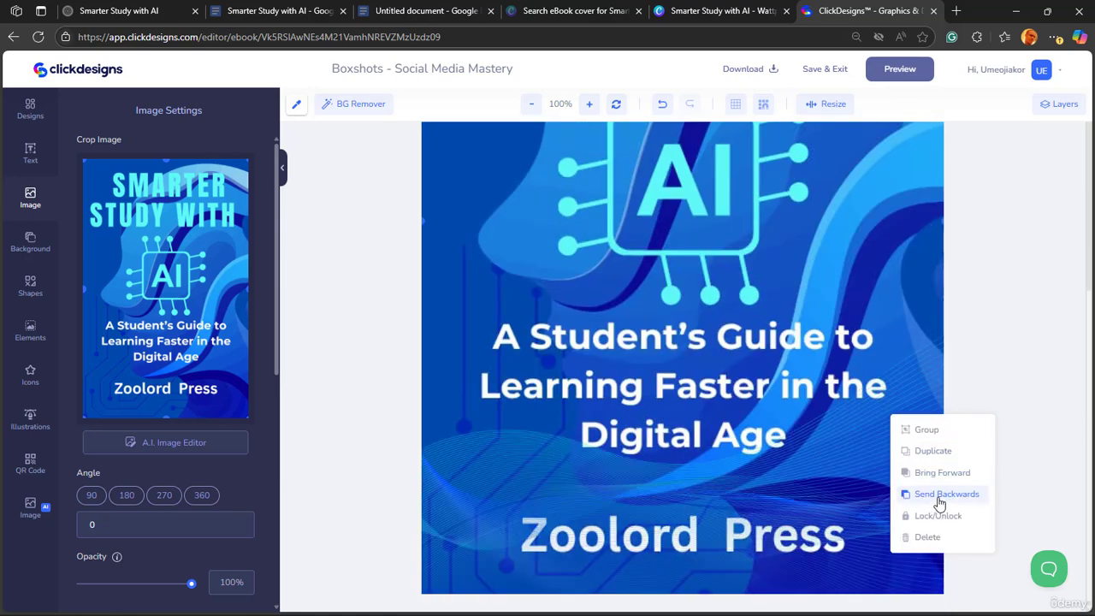
click(794, 496)
drag(794, 496, 786, 526)
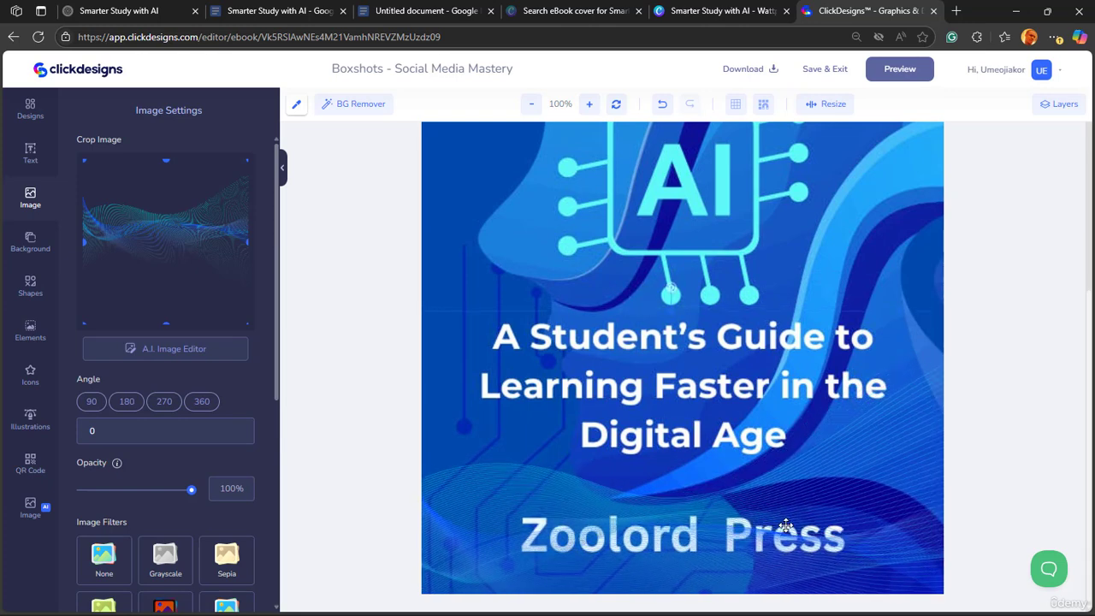
click(831, 254)
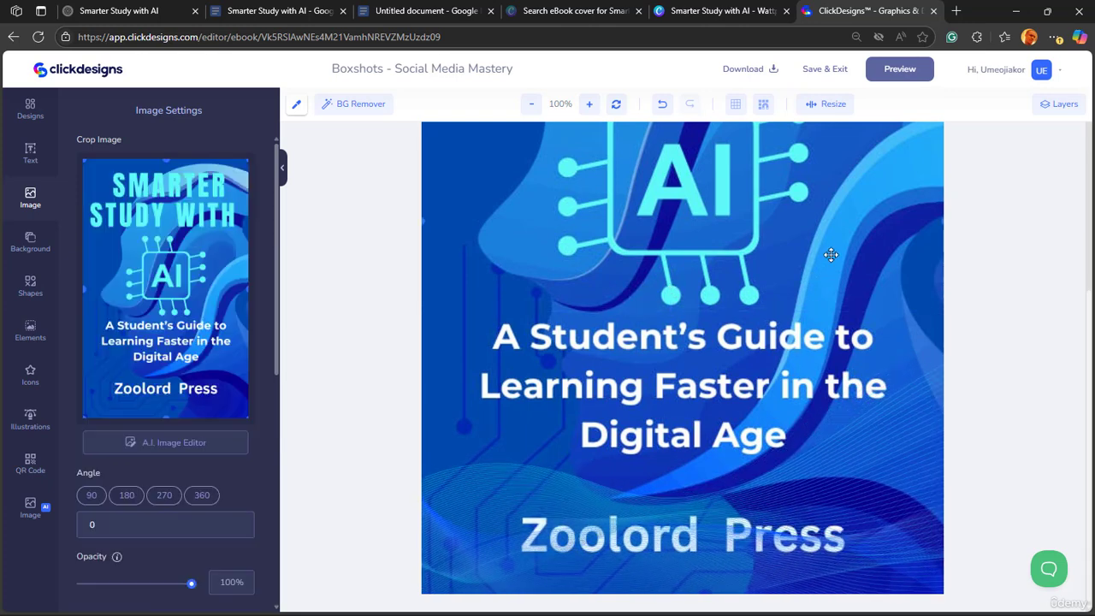
- Preview the 3D box with the new front, close the preview, and save and exit the front face design
click(890, 75)
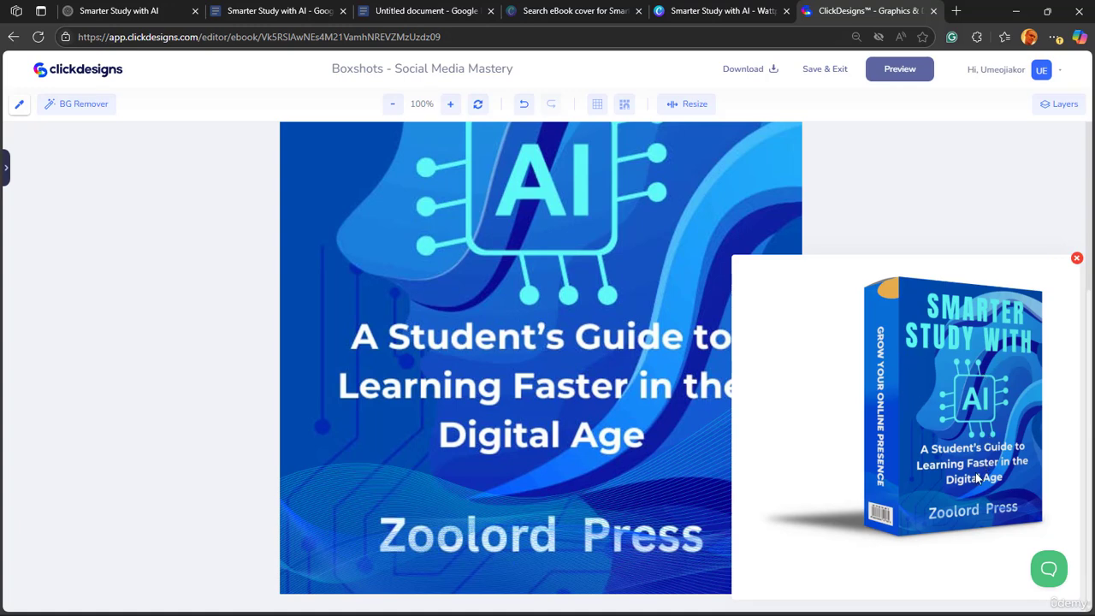
click(1077, 258)
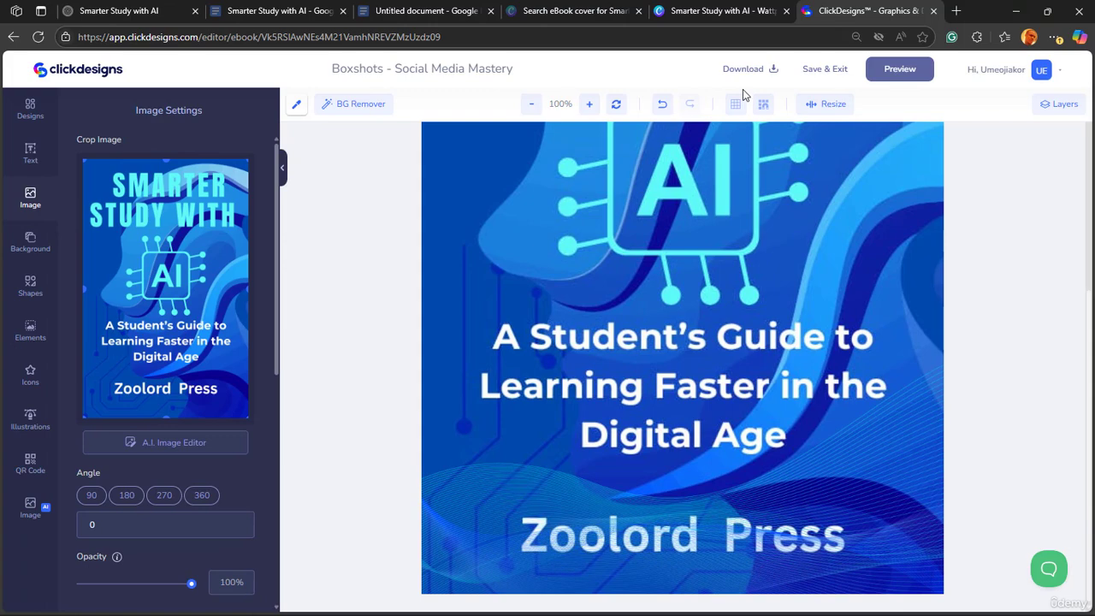
click(819, 72)
- Open the box's "GROW YOUR ONLINE PRESENCE" spine for editing
click(504, 247)
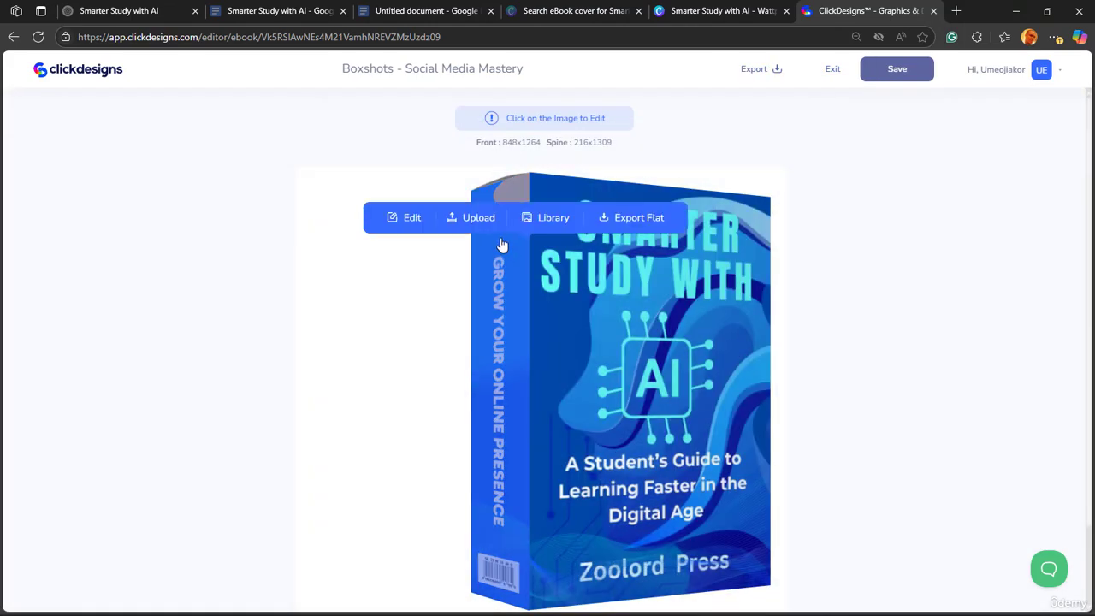
click(408, 219)
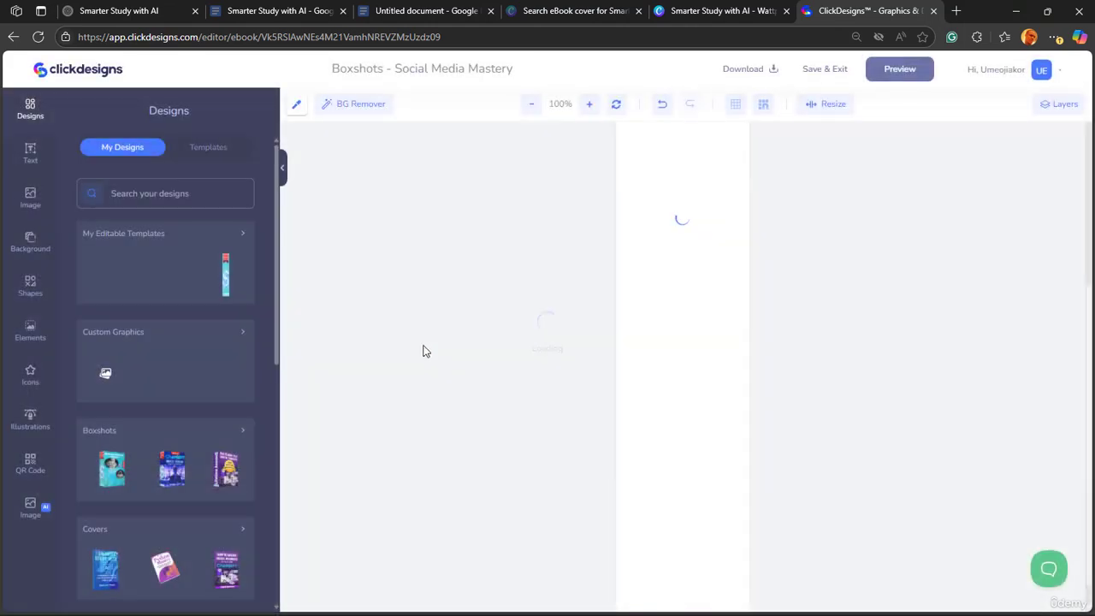
scroll(693, 353, up, 3)
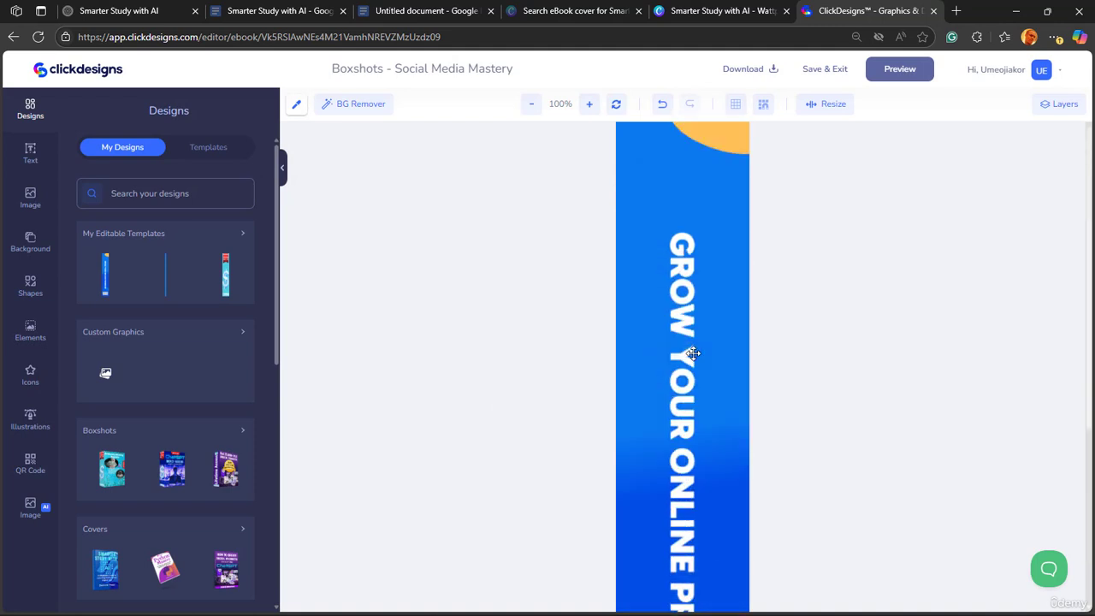
- Delete the orange ellipse at the top of the spine and change the spine title to "SMARTER STUDY WITH AI"
click(727, 200)
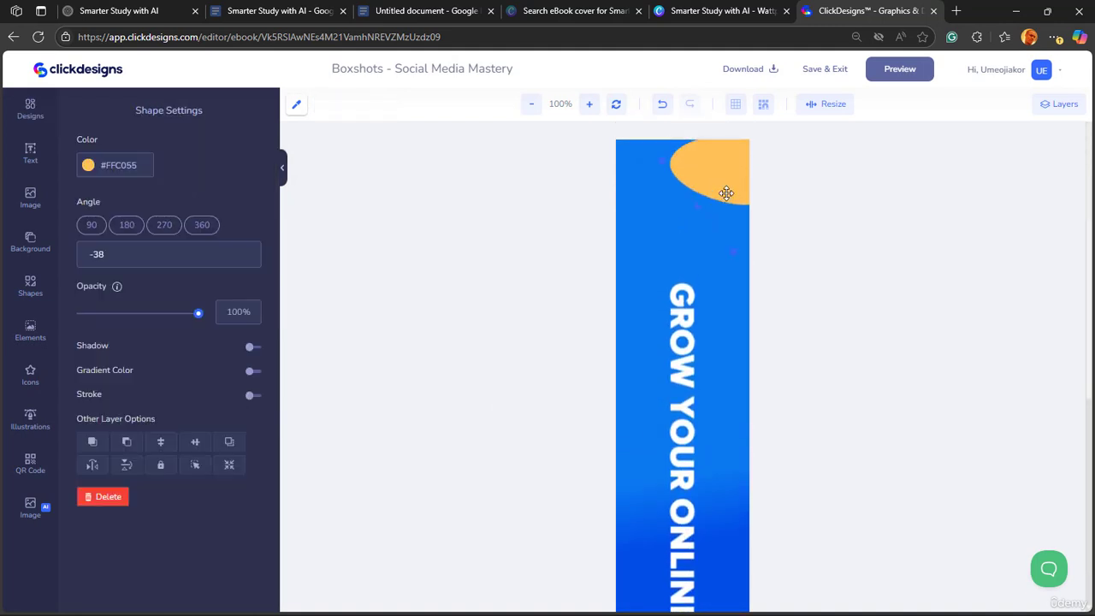
key(Delete)
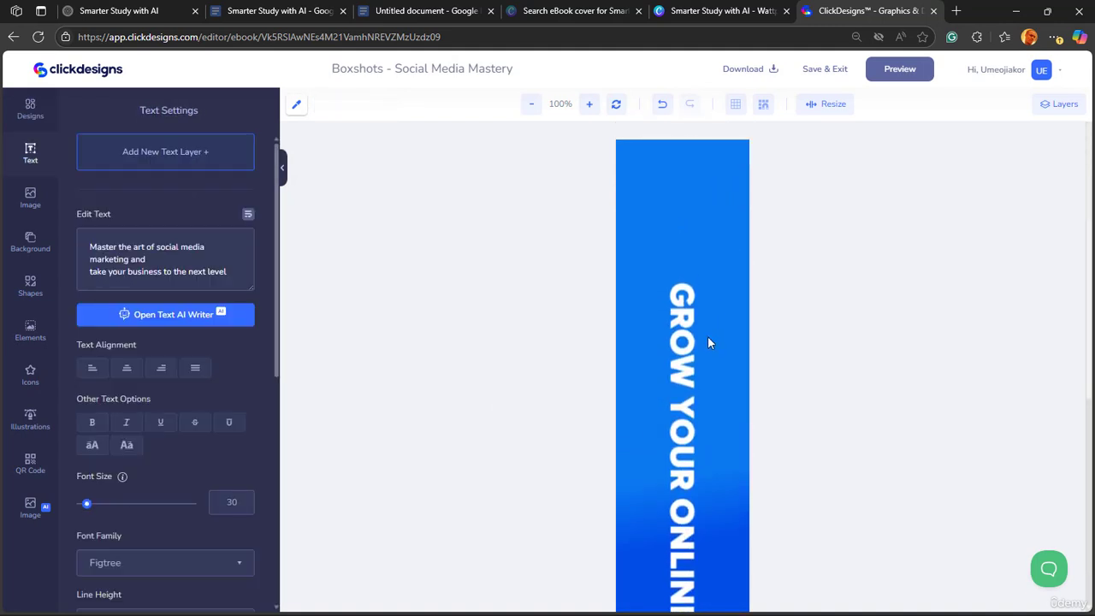
scroll(708, 342, down, 2)
click(684, 359)
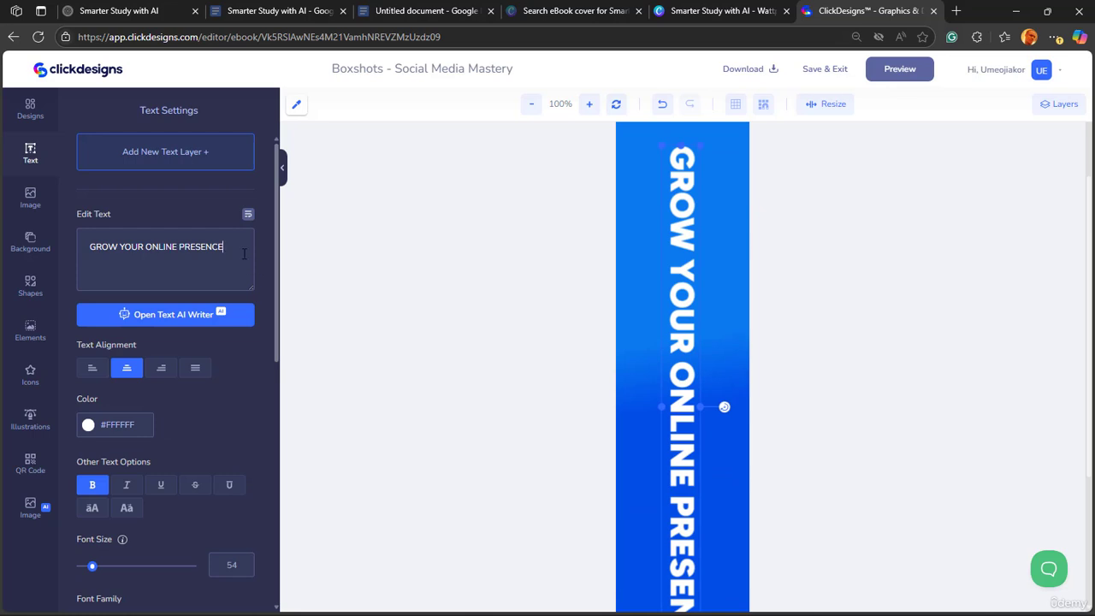
key(ctrl+a)
text(SMART)
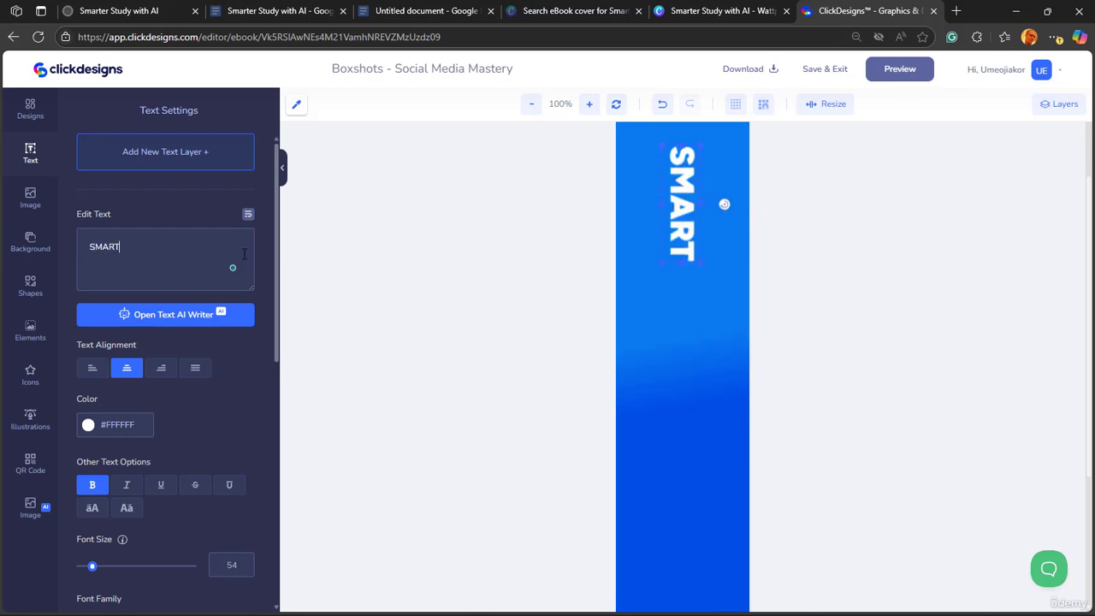
text(ER STUDENY)
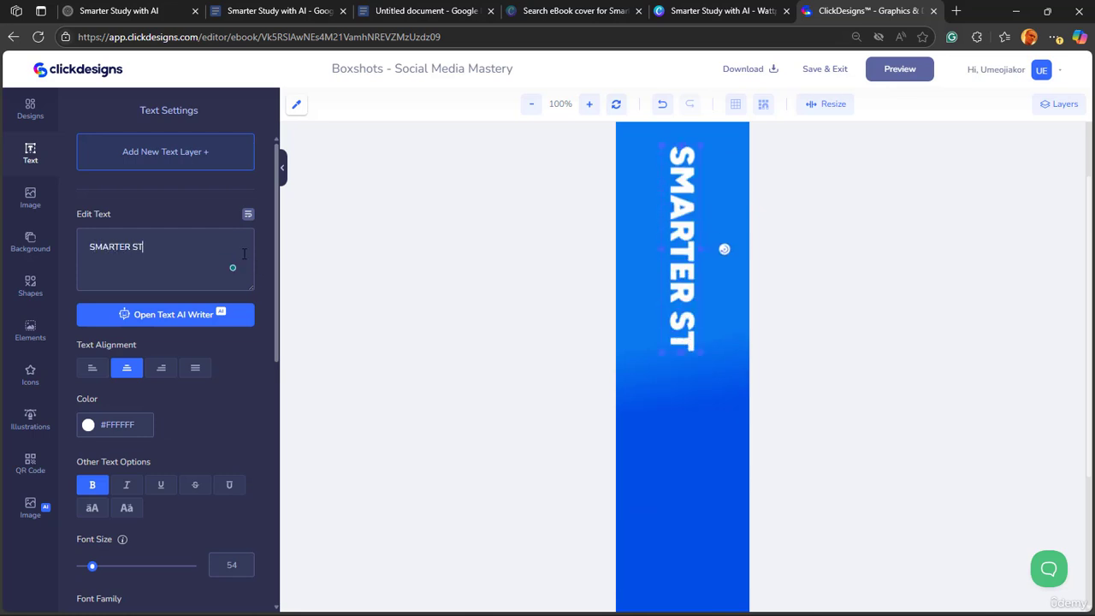
key(BackSpace)
key(BackSpace)
key(BackSpace)
key(BackSpace)
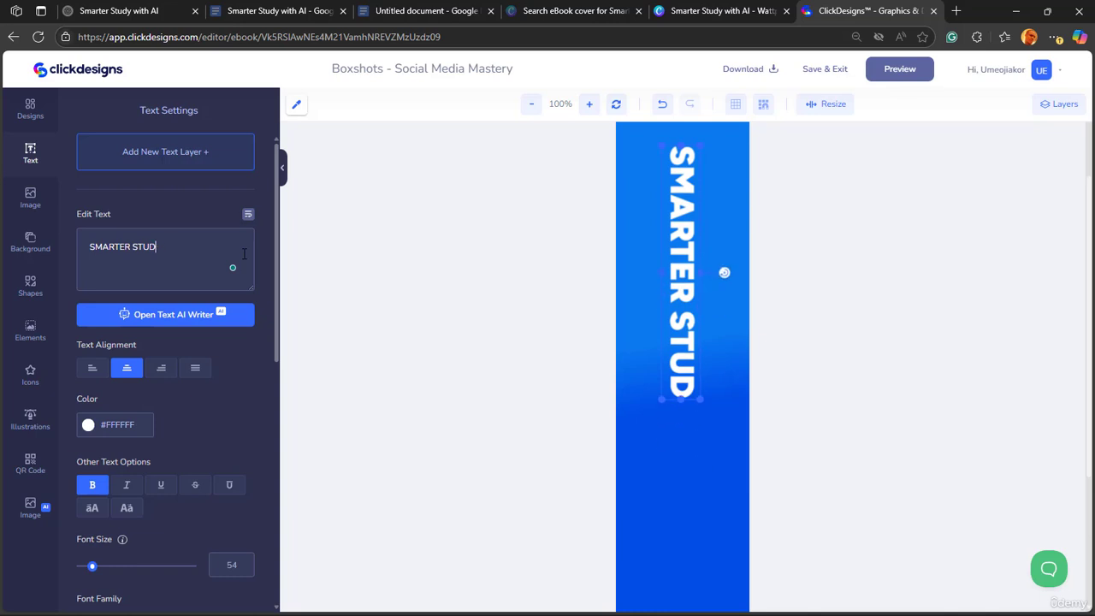
text(DY WIT)
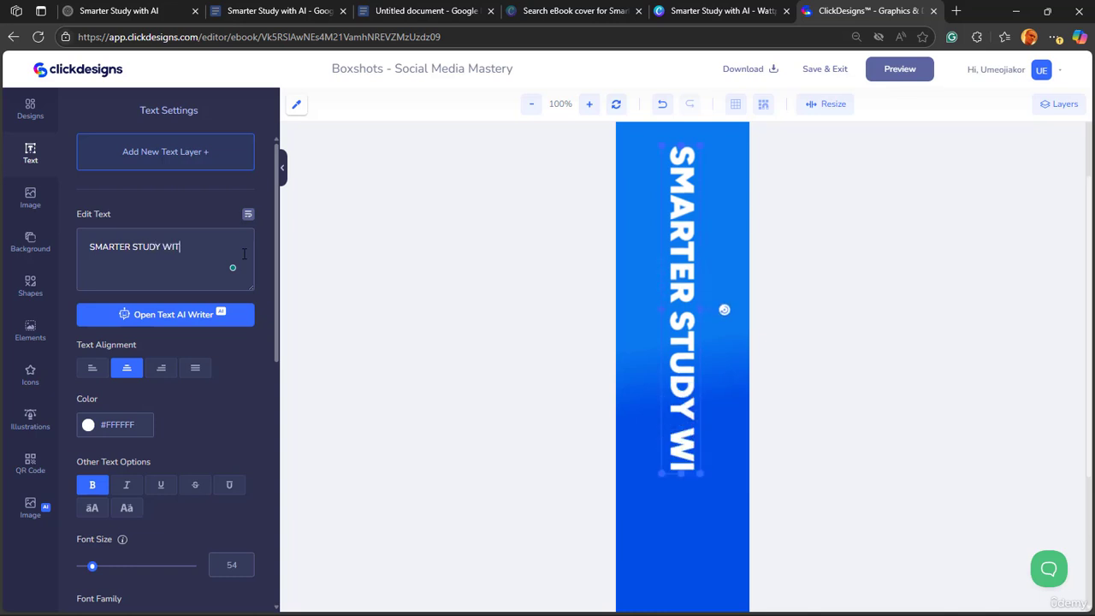
text(H AI)
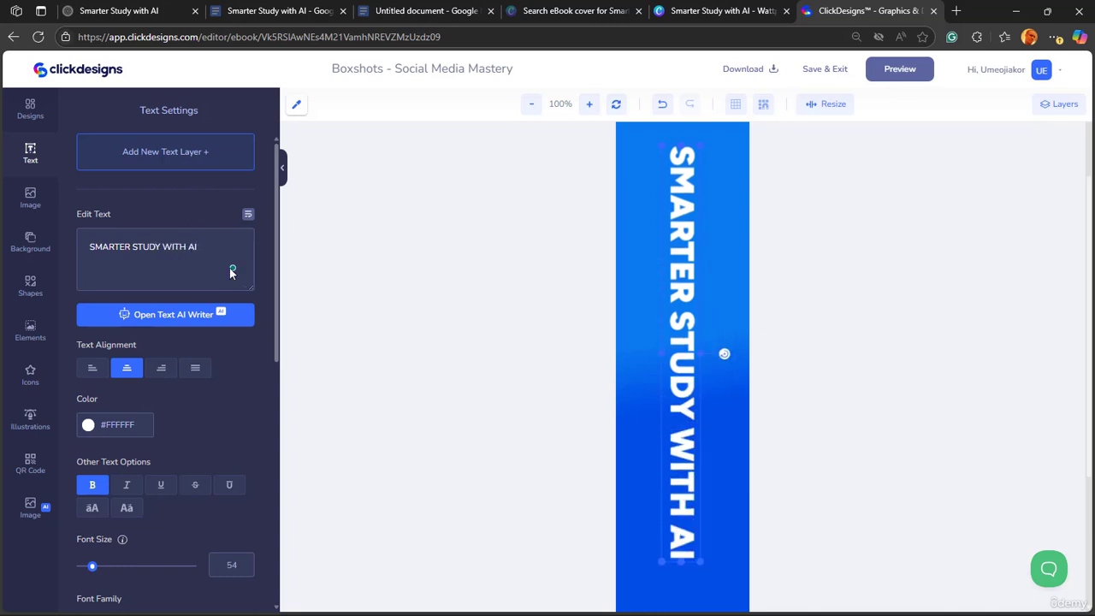
- Enlarge the spine title to font size 81 so it stretches from the spine's top edge down to the wave pattern
scroll(230, 272, down, 3)
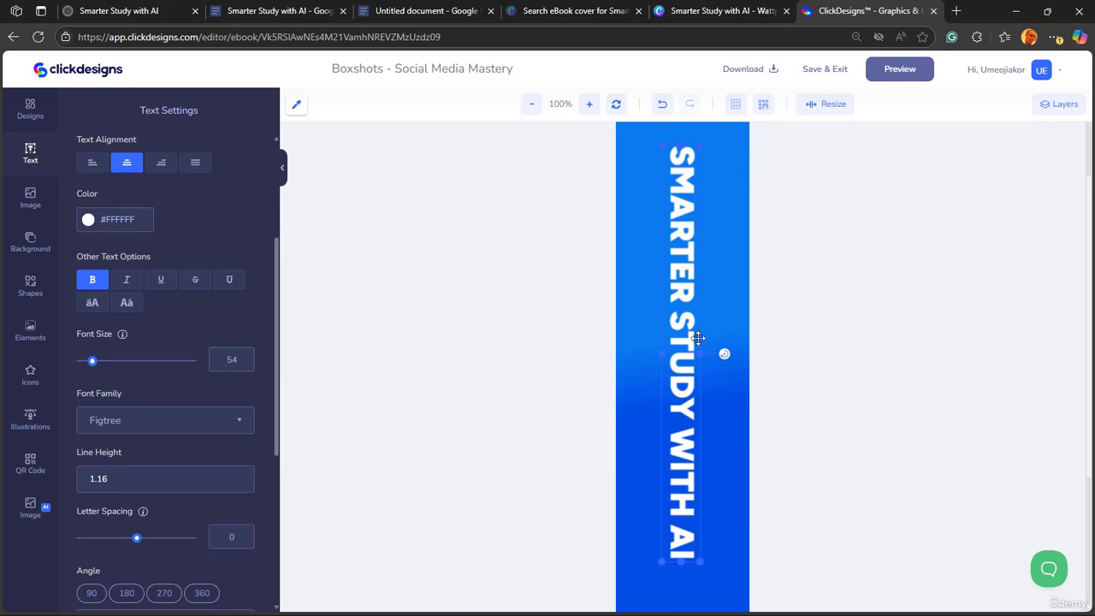
scroll(691, 339, up, 2)
scroll(689, 296, down, 2)
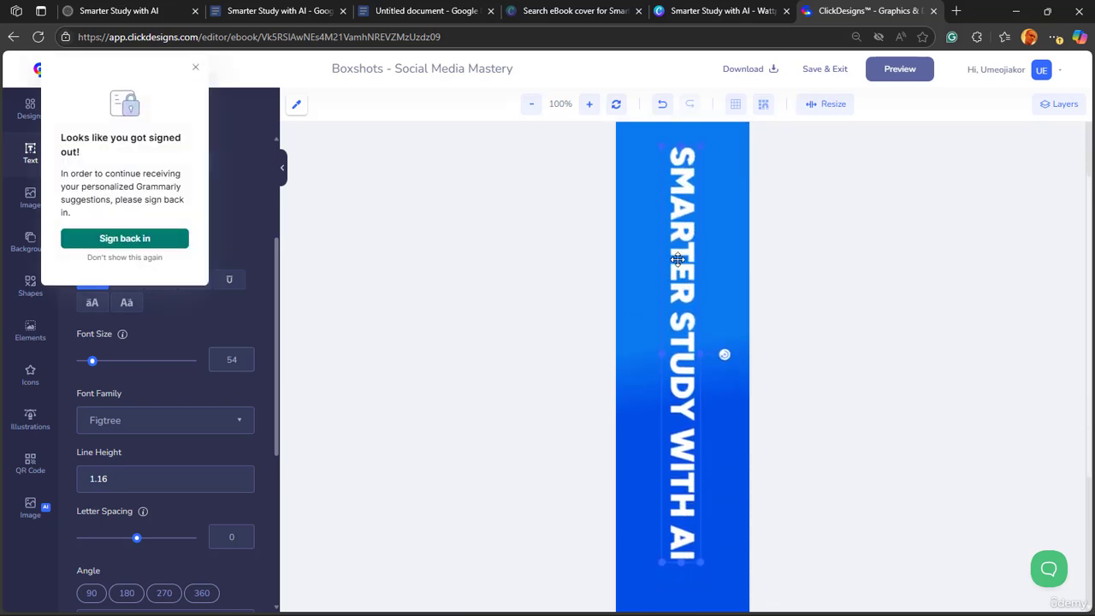
scroll(680, 259, up, 2)
drag(663, 280, 613, 184)
scroll(686, 268, down, 3)
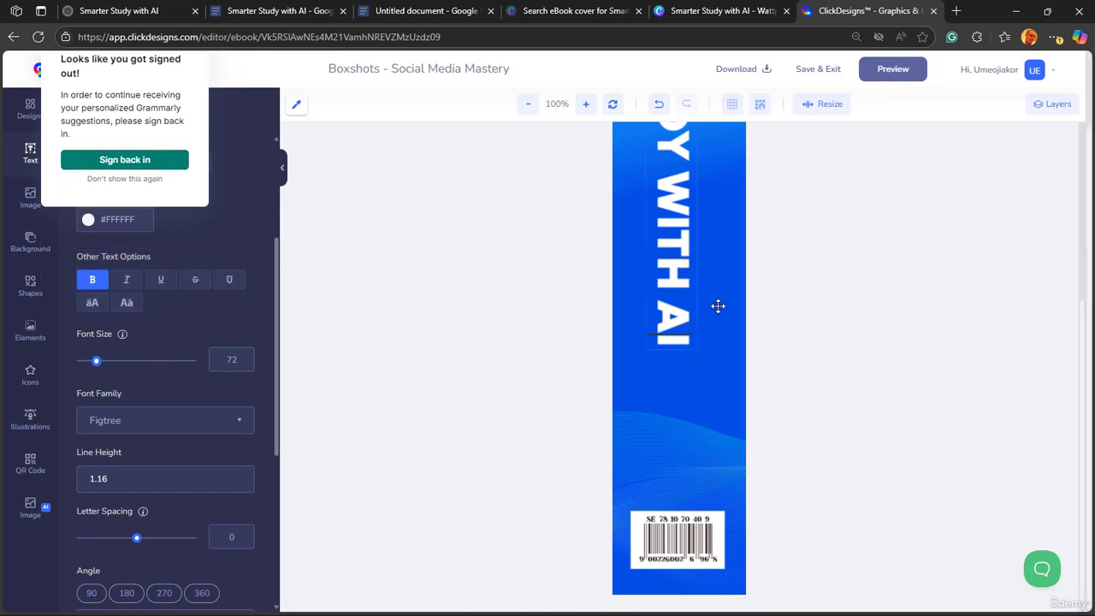
click(718, 307)
click(685, 289)
drag(702, 349, 733, 442)
- Move the barcode up off its white rectangle, try to shift the rectangle down, and place the barcode back over it
click(711, 535)
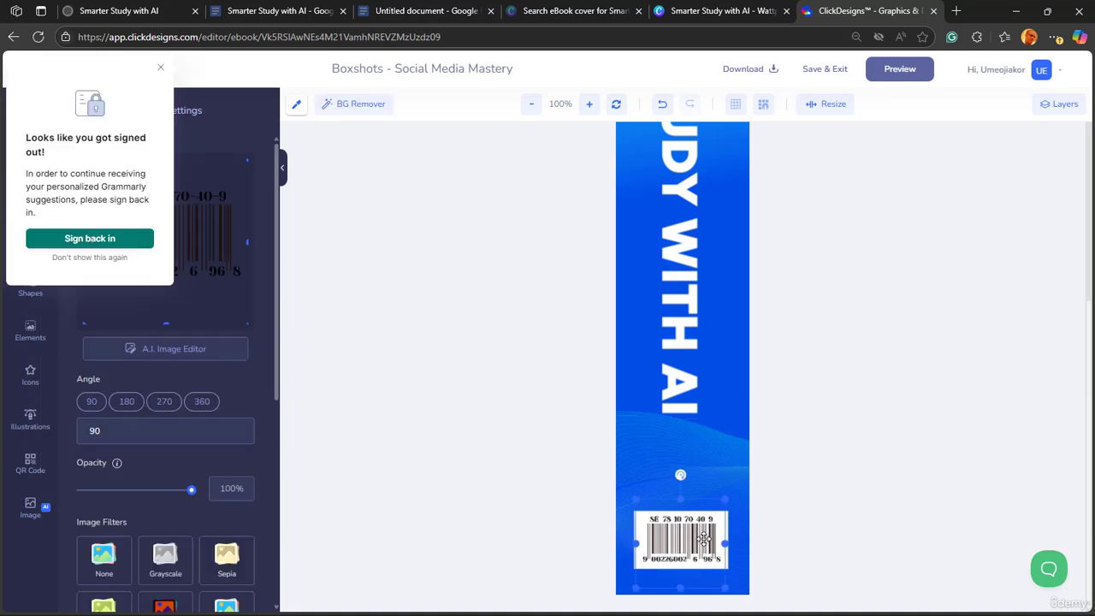
drag(703, 512, 704, 459)
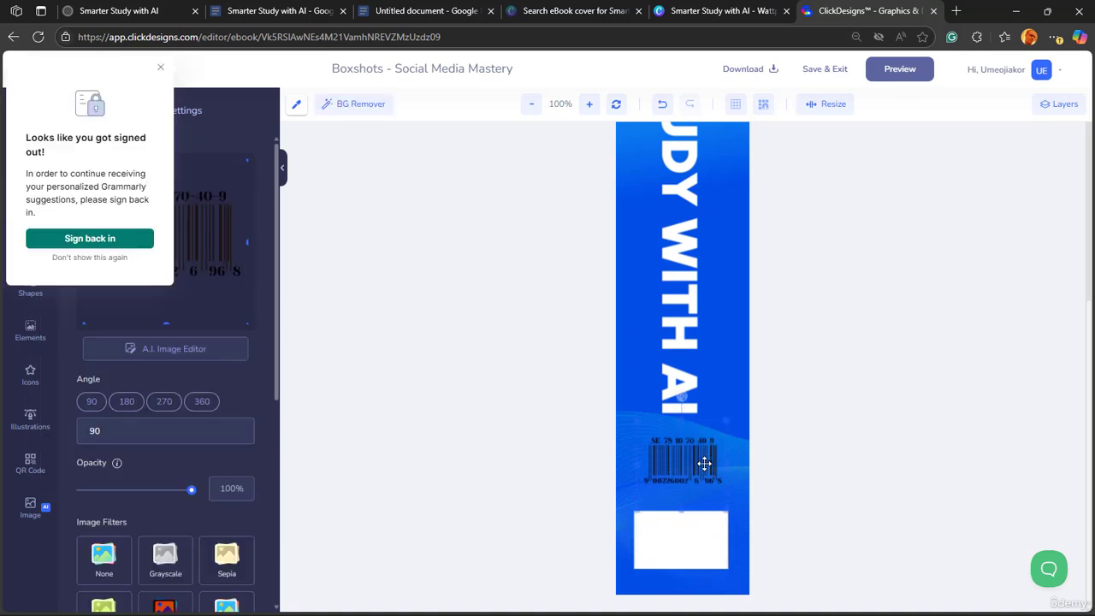
click(714, 542)
drag(717, 564, 717, 579)
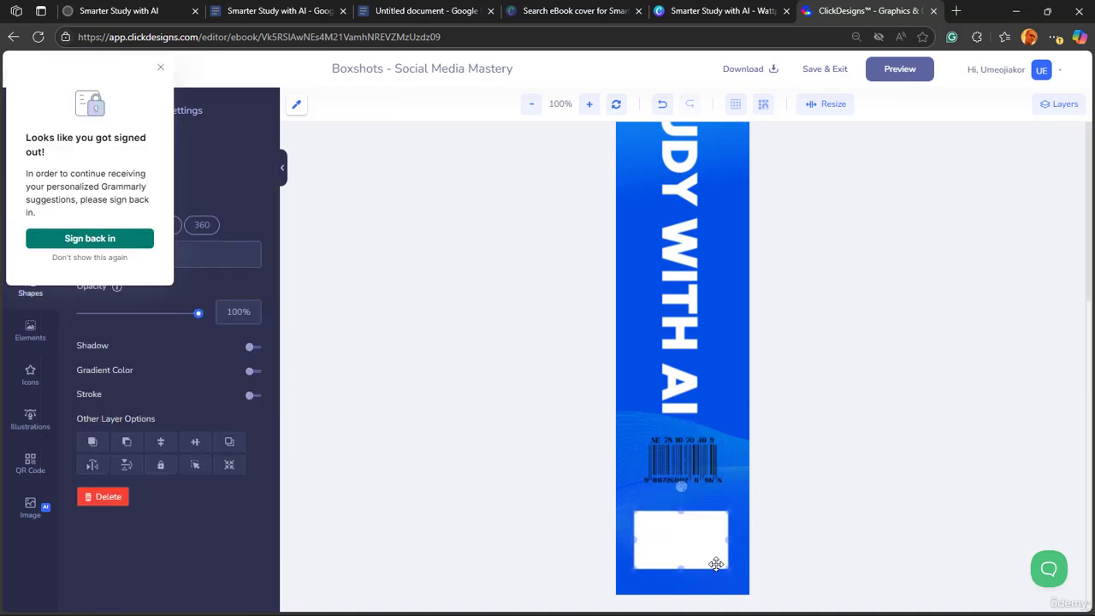
click(702, 459)
drag(702, 459, 702, 536)
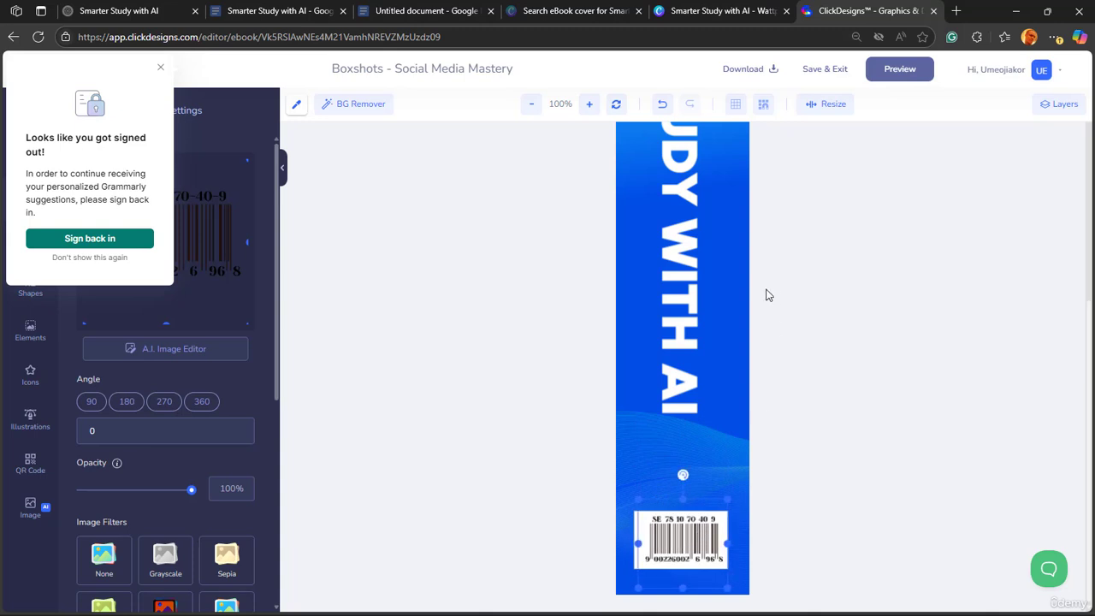
- Preview the 3D box with the new spine title and close the preview
scroll(756, 283, up, 5)
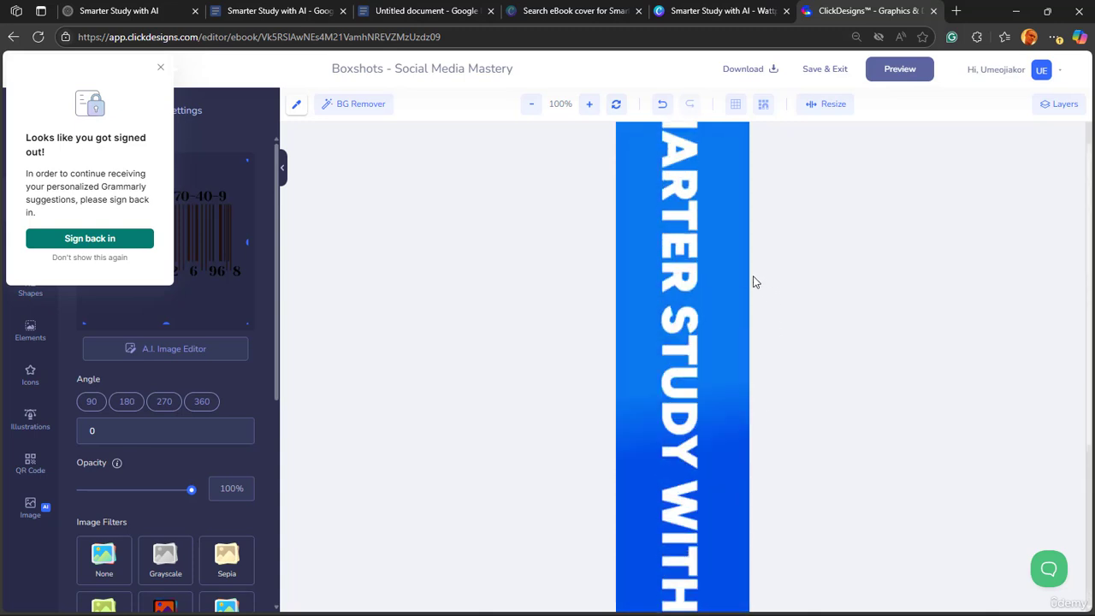
click(890, 76)
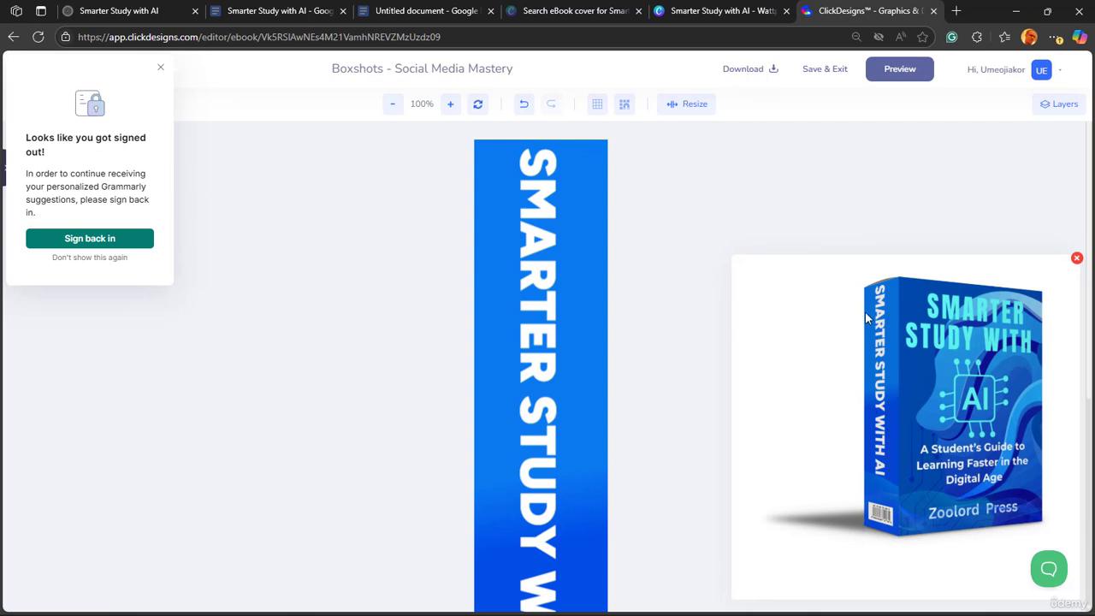
click(1077, 258)
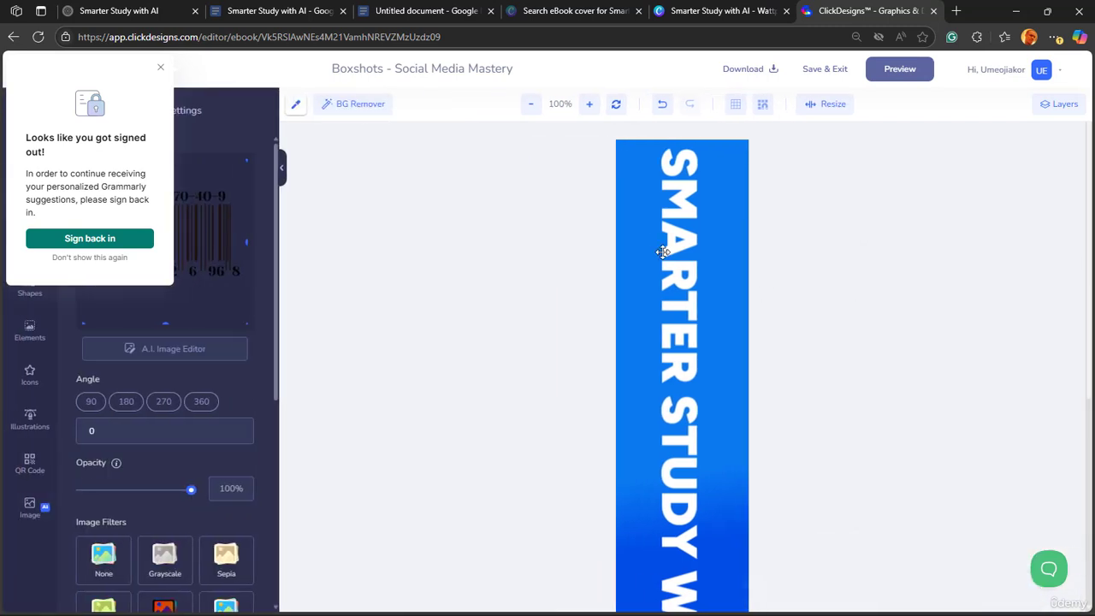
- Resize the spine title to font size 60 and position it slightly above the wave pattern, roughly centred across the spine
click(665, 235)
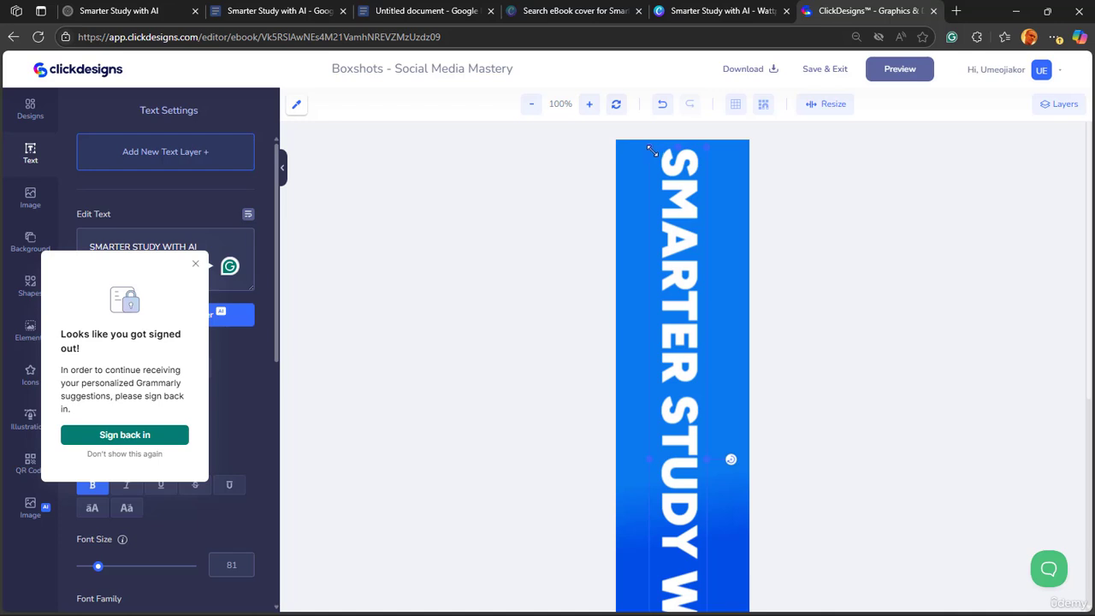
drag(652, 151, 681, 295)
scroll(755, 316, down, 4)
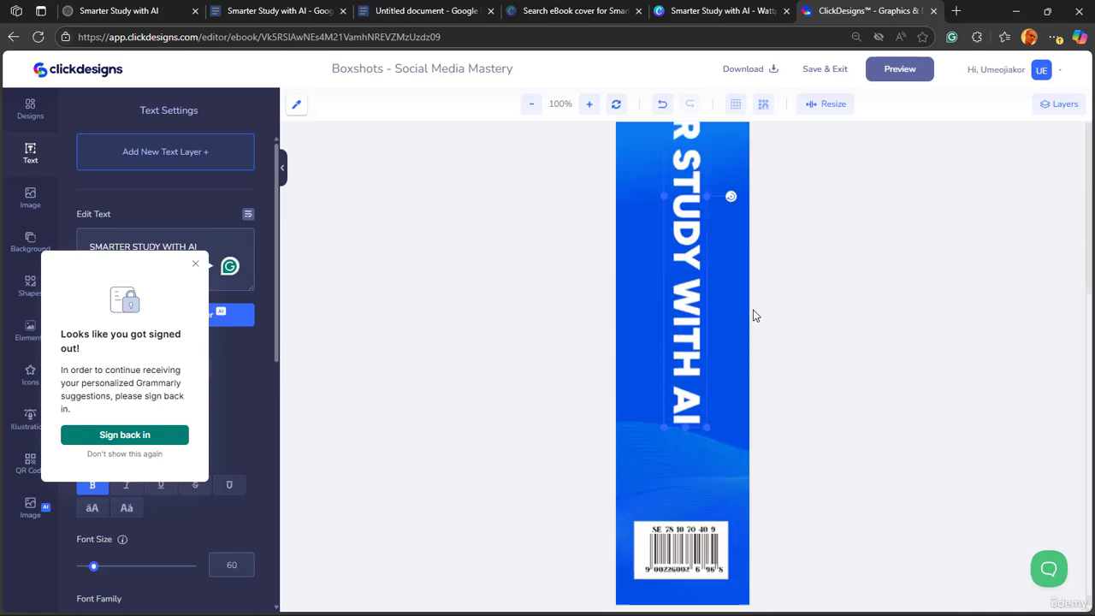
drag(693, 359, 693, 338)
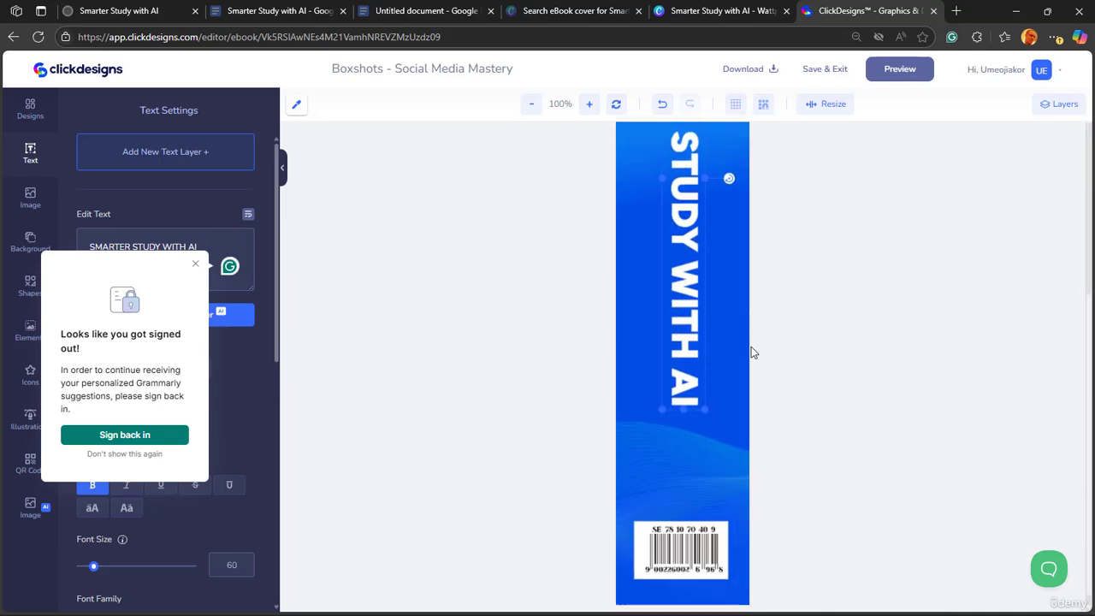
- Preview the 3D box with the resized title, then save and exit the spine design, dismissing the Grammarly sign-in notice
scroll(751, 347, up, 3)
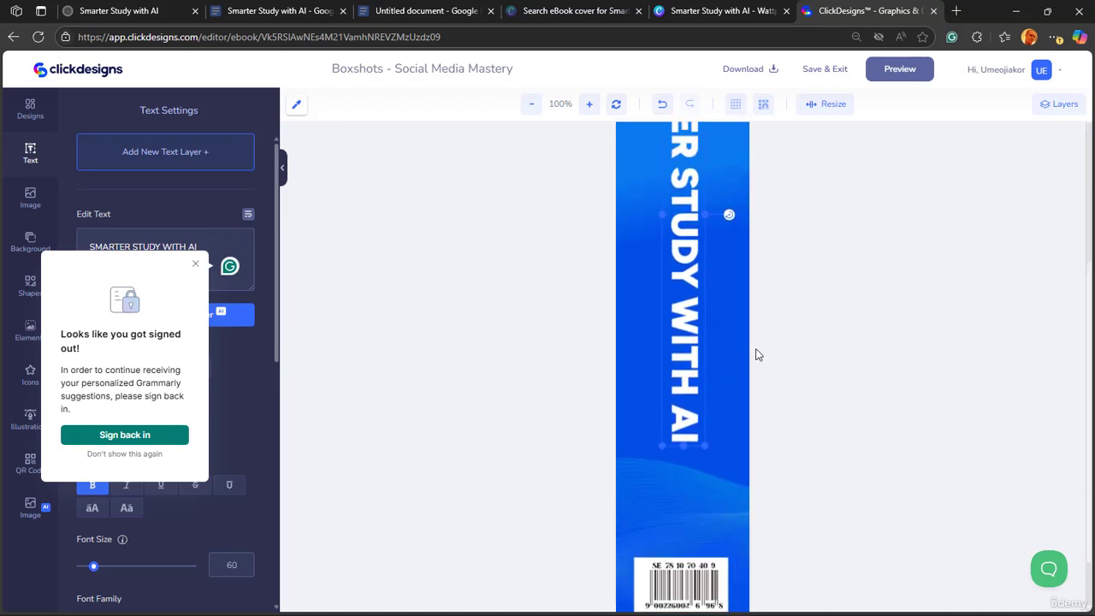
click(900, 70)
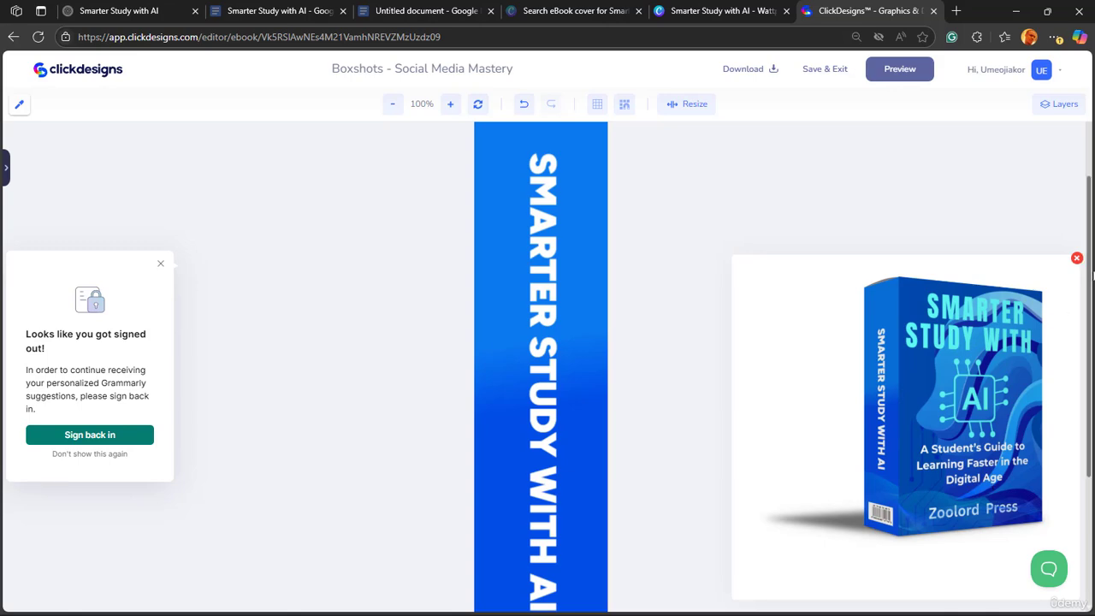
click(1077, 258)
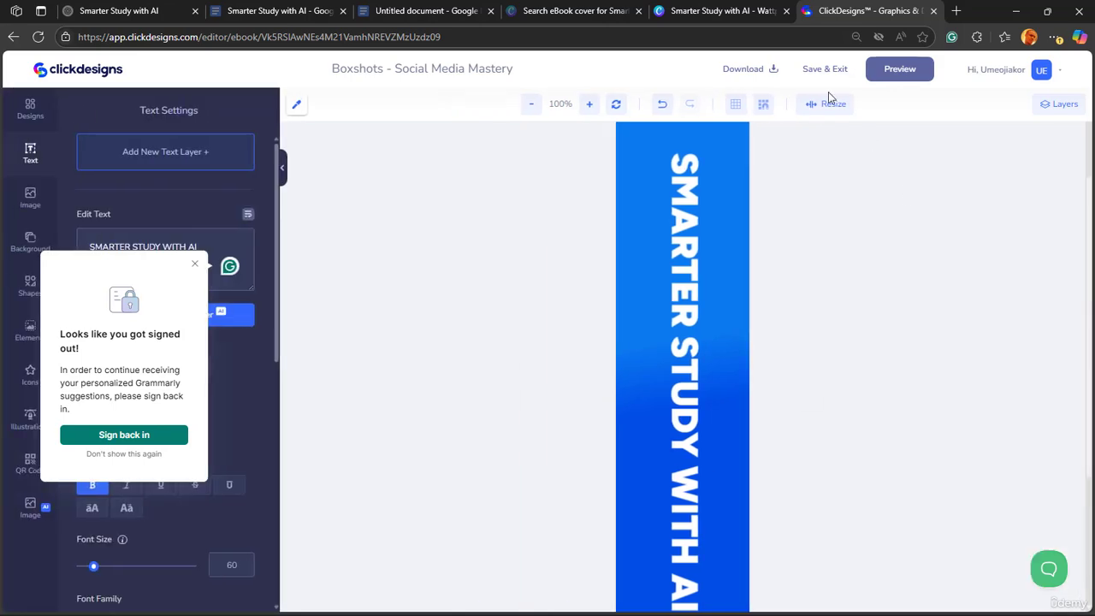
click(825, 71)
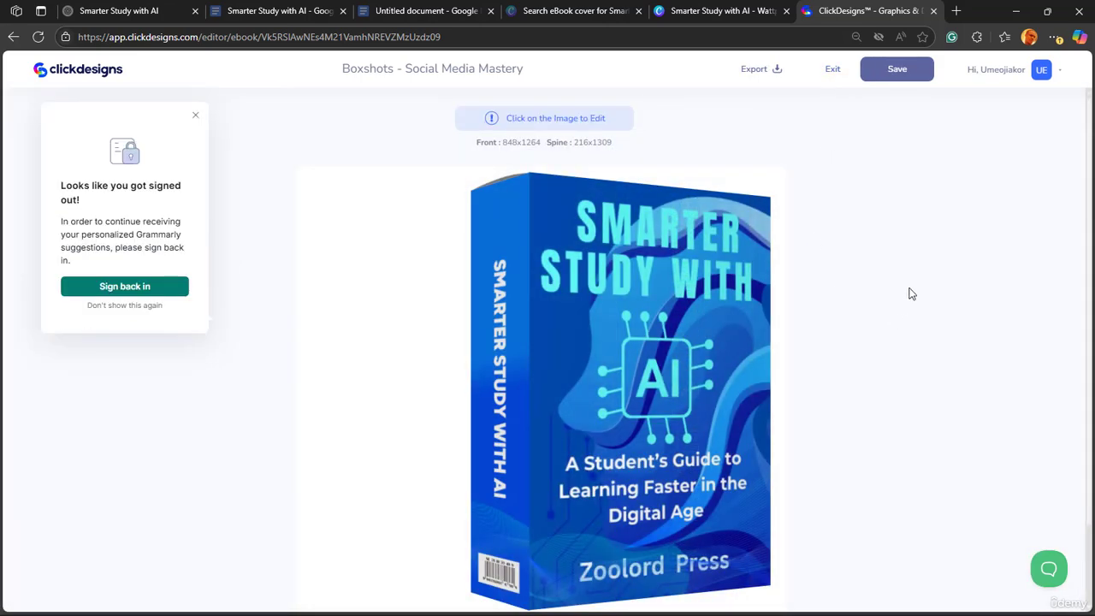
click(195, 114)
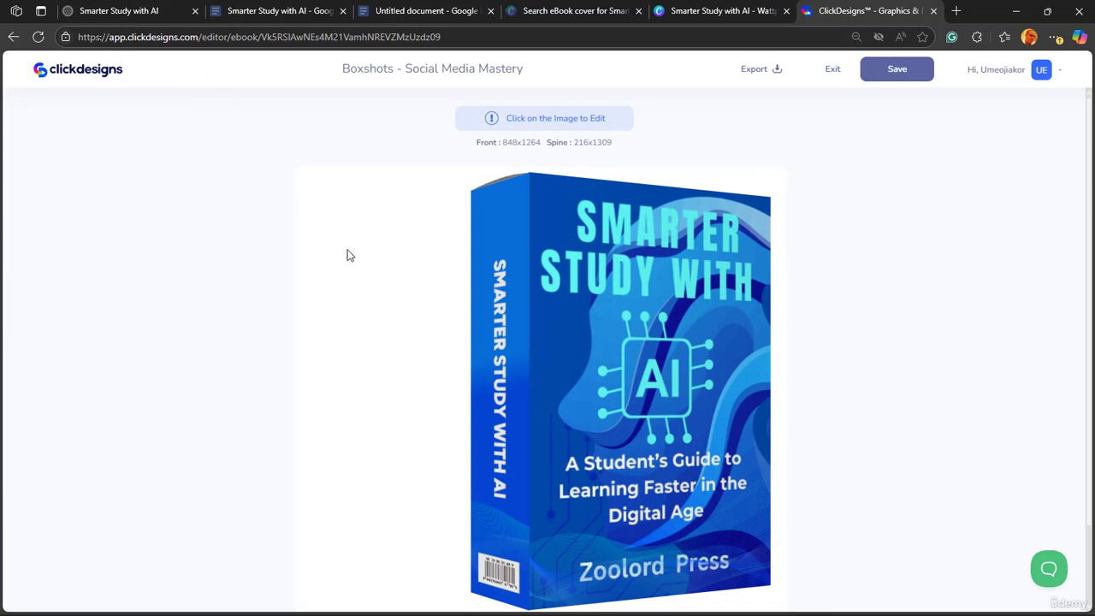
- Try the Shadow and Reflection export options on the finished box, turn both off again, and close the export settings
scroll(827, 374, down, 1)
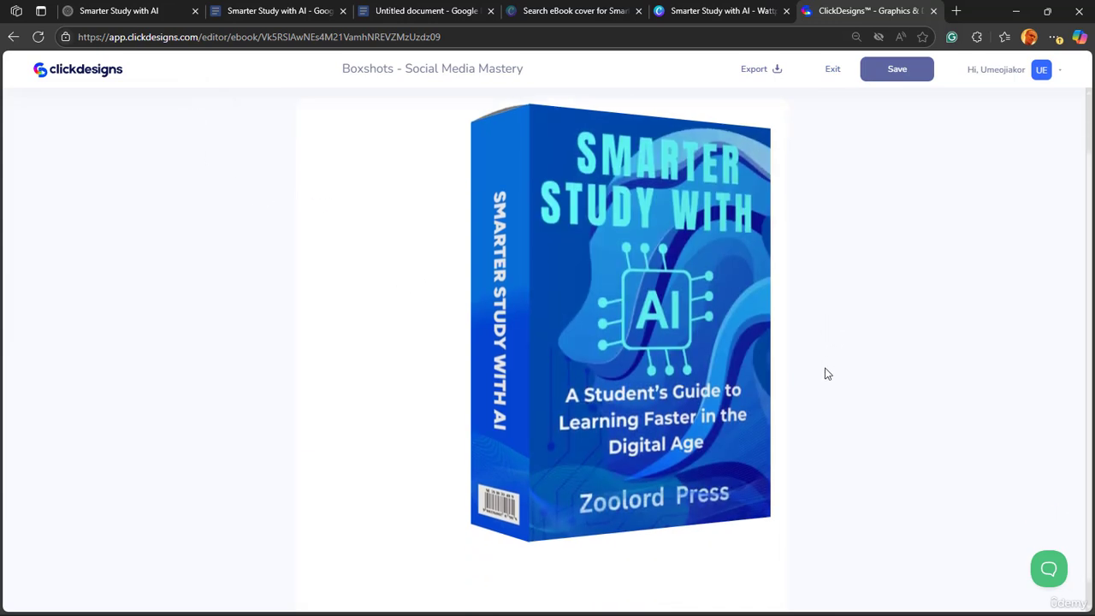
scroll(828, 374, up, 1)
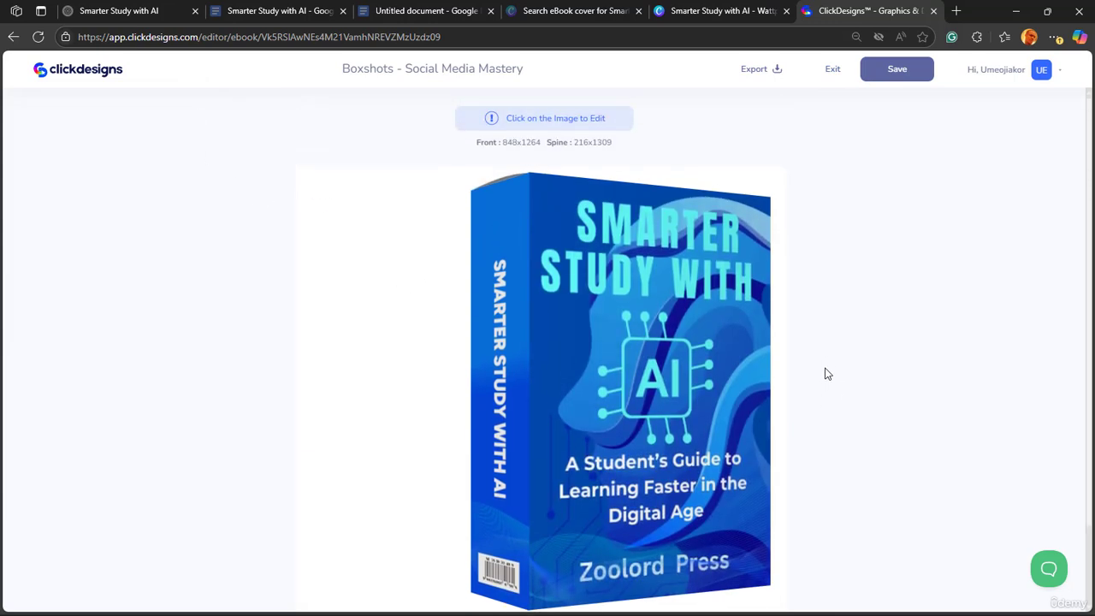
scroll(827, 374, down, 1)
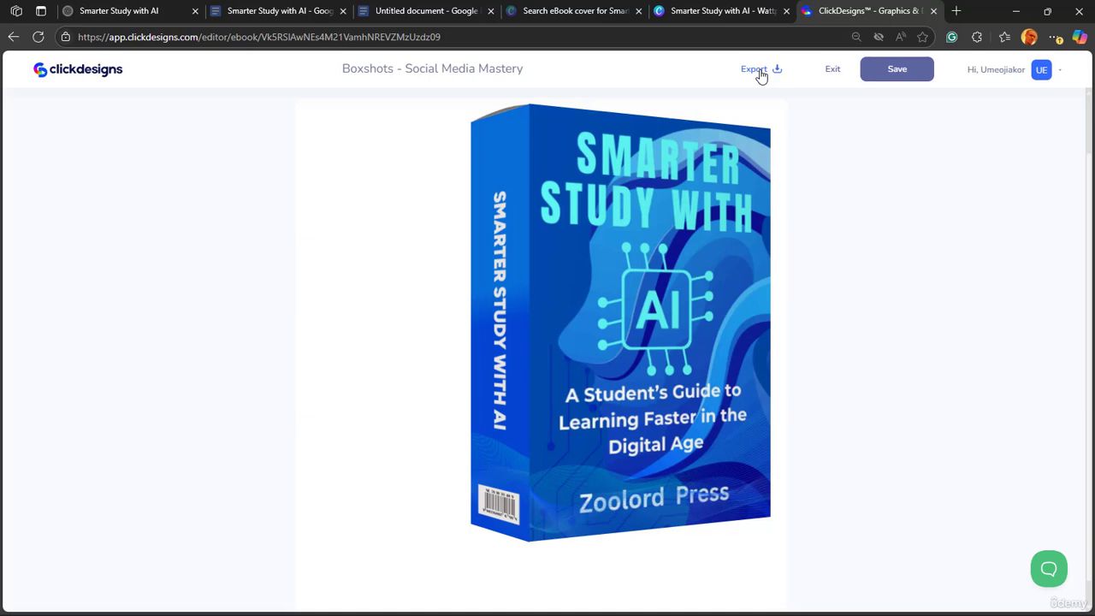
click(758, 72)
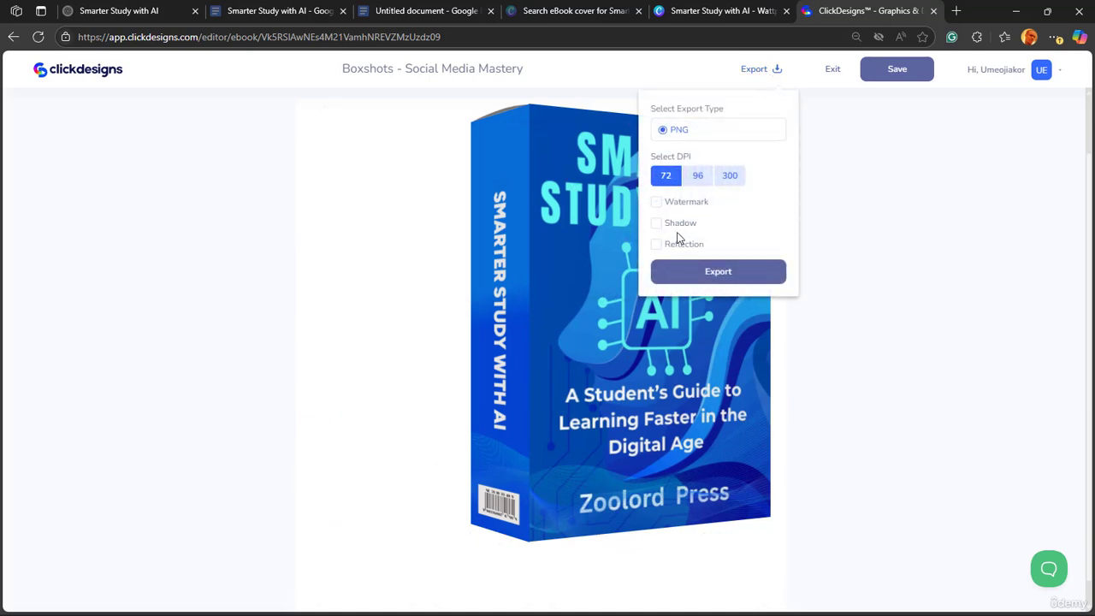
click(656, 225)
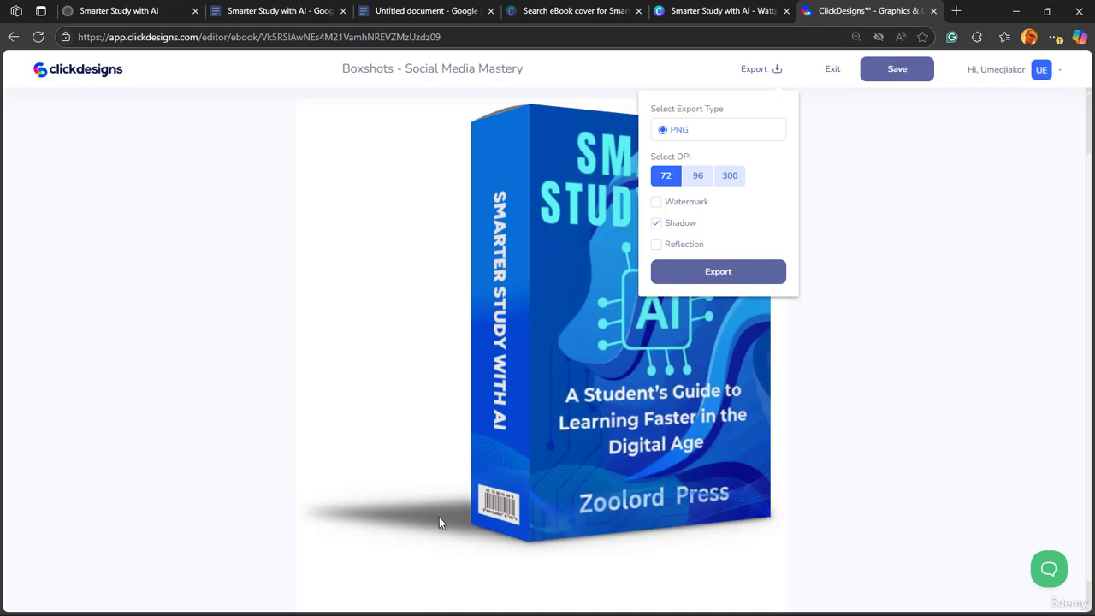
click(663, 247)
scroll(695, 521, down, 1)
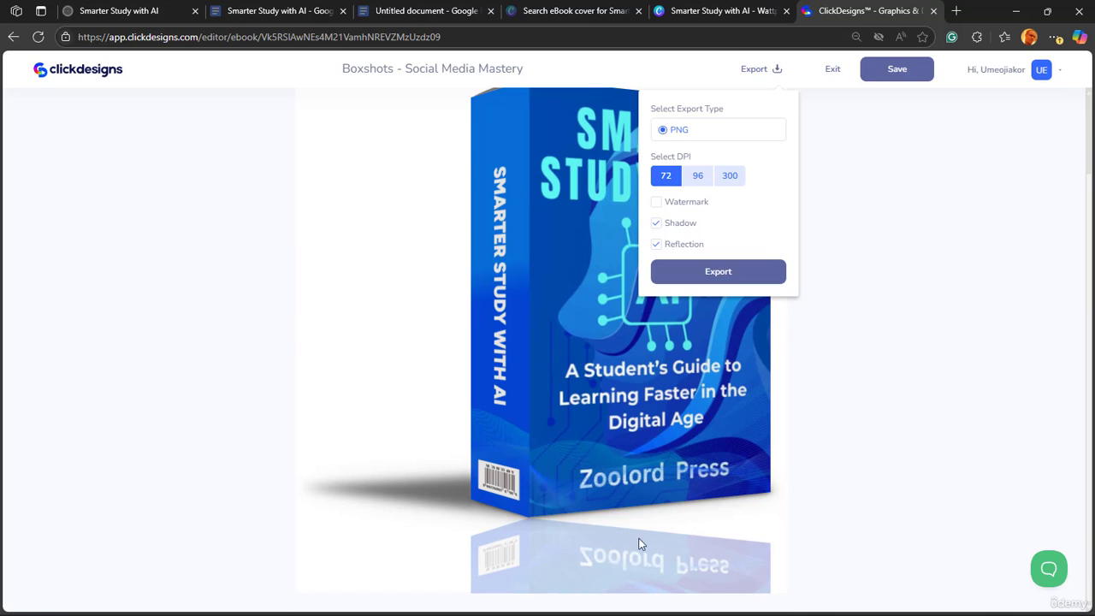
click(656, 246)
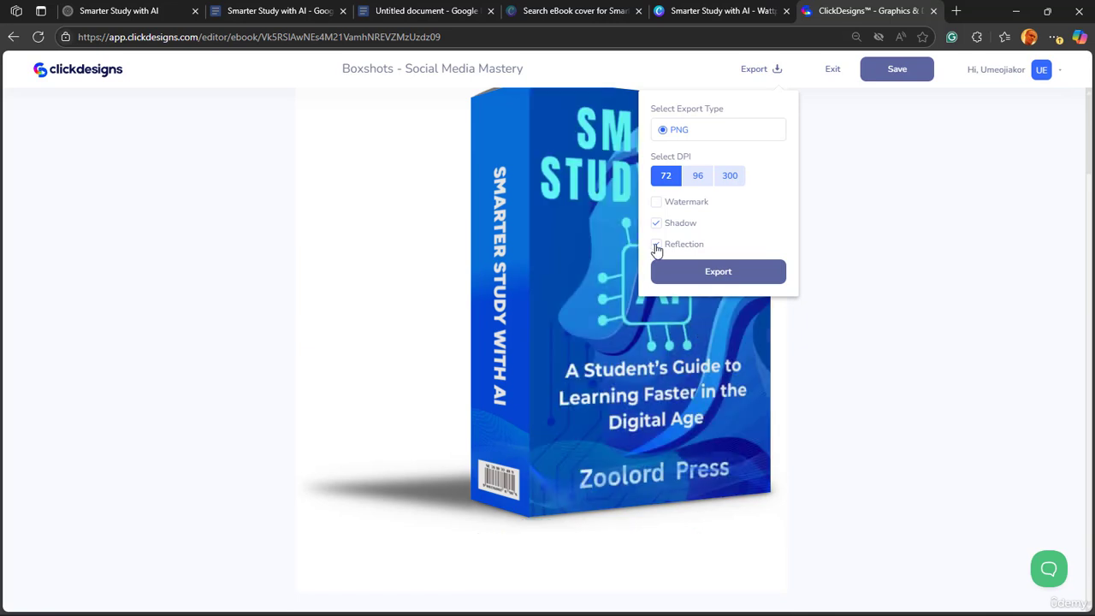
click(656, 226)
click(873, 393)
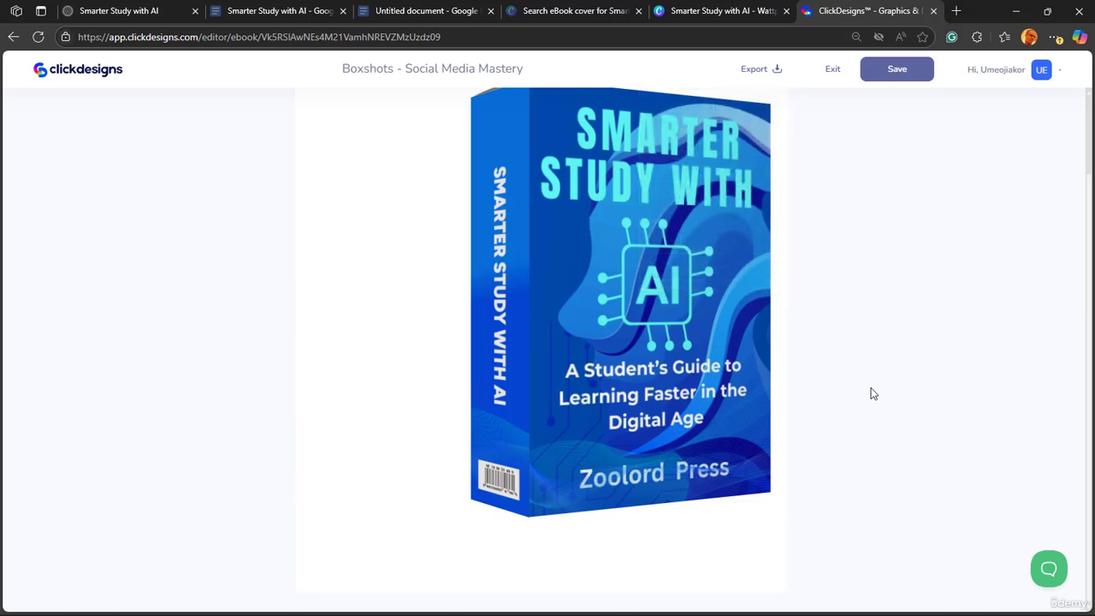
scroll(864, 372, up, 1)
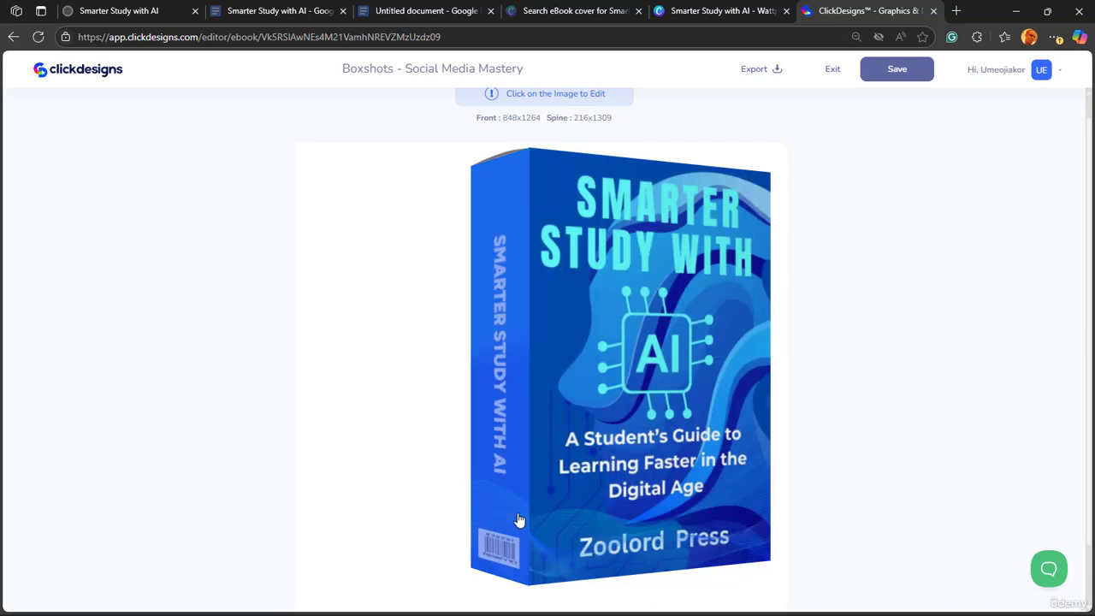
- Open the spine design for editing and shift the wave pattern slightly down towards the barcode, checking it in the 3D box preview
click(513, 343)
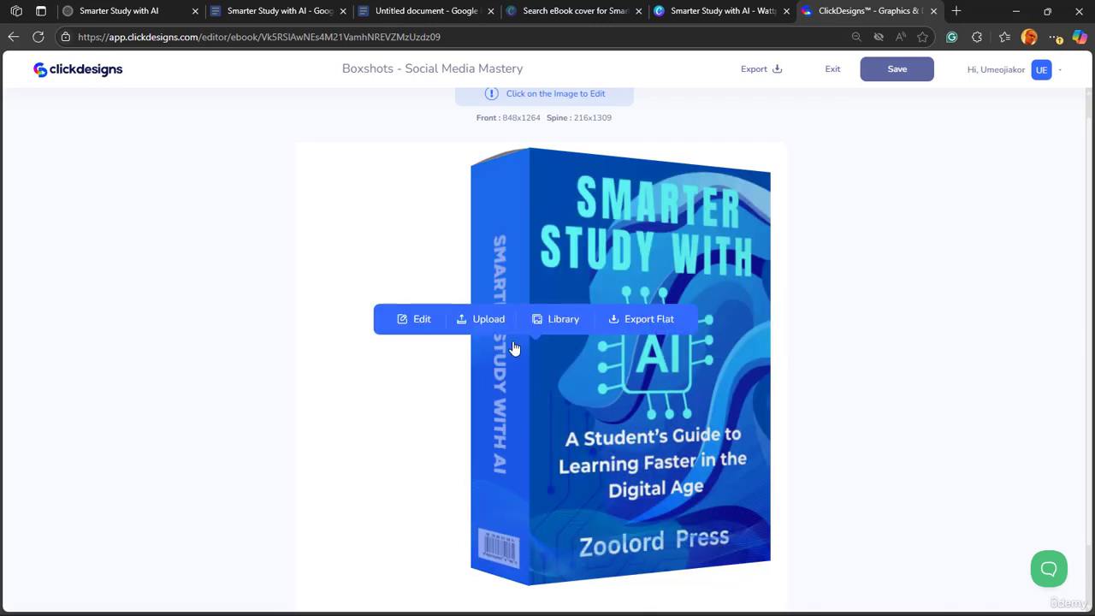
click(422, 319)
scroll(716, 379, down, 5)
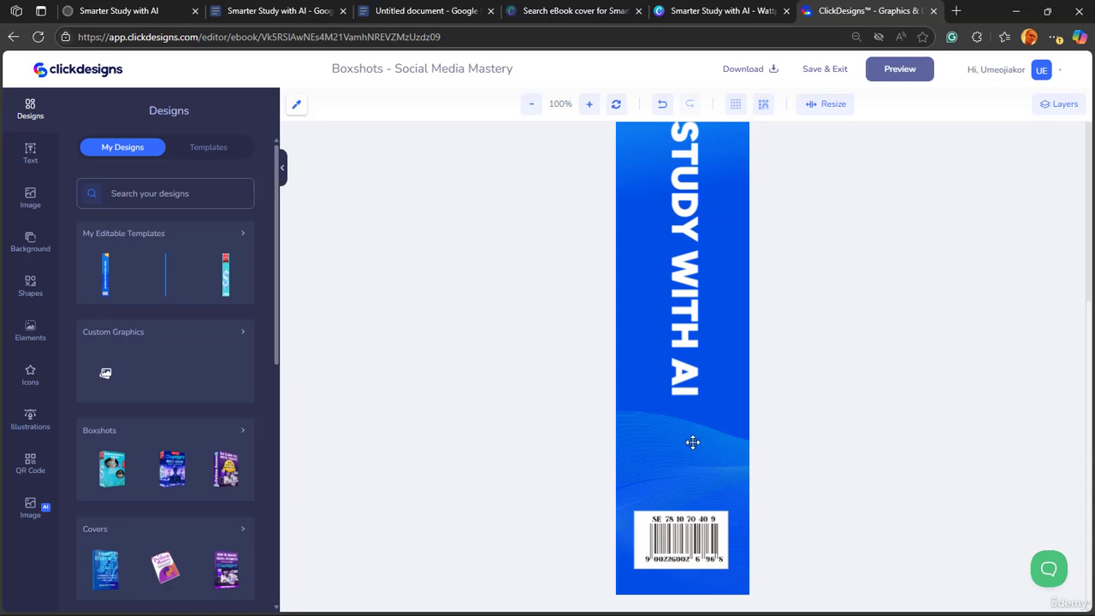
drag(693, 442, 692, 460)
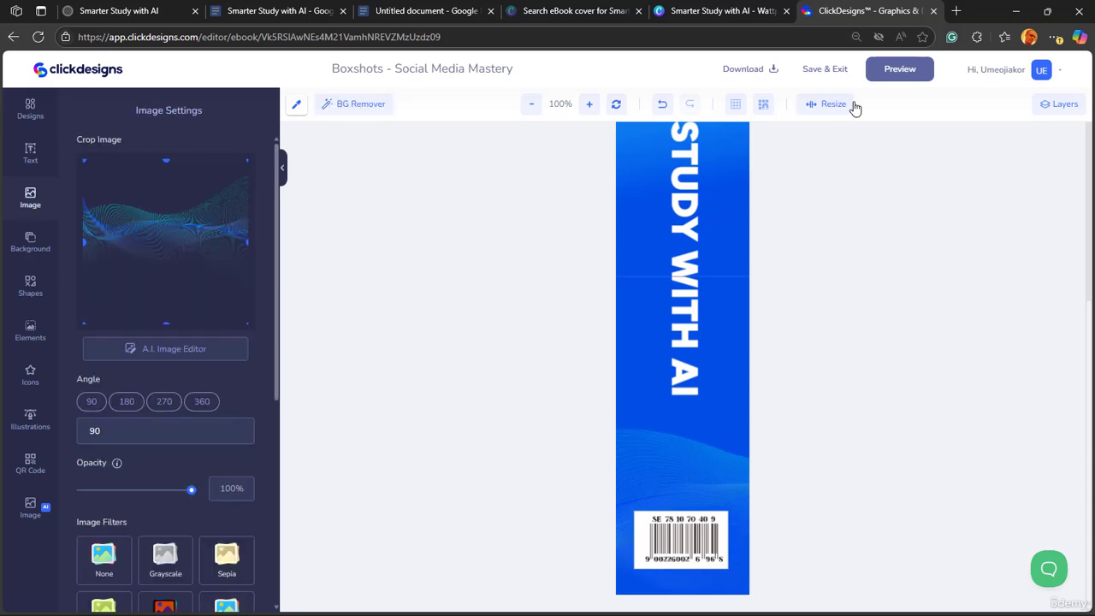
click(892, 69)
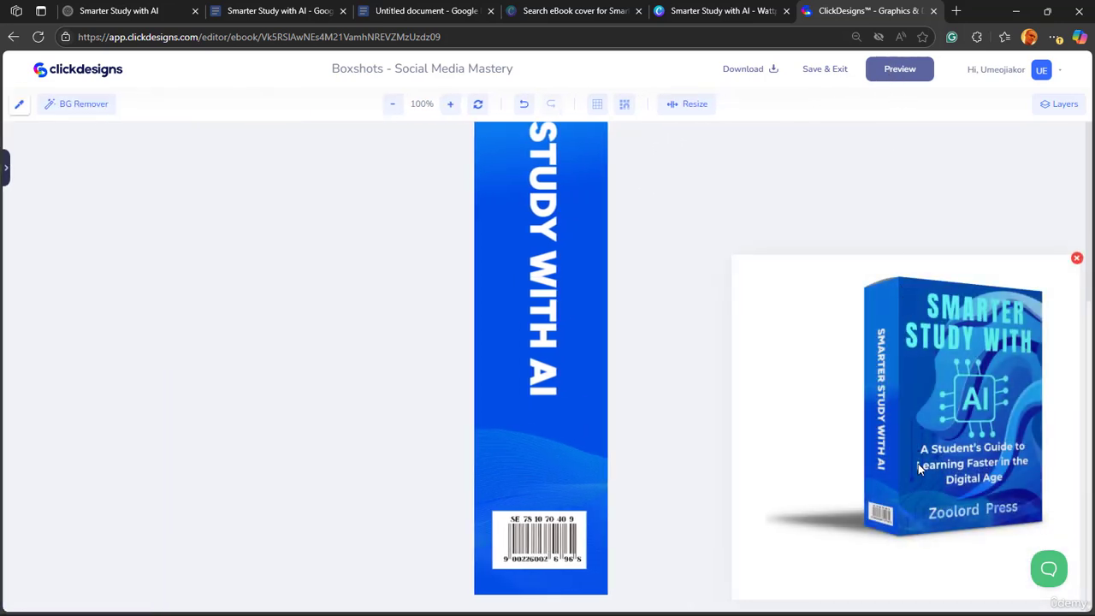
drag(537, 465, 536, 474)
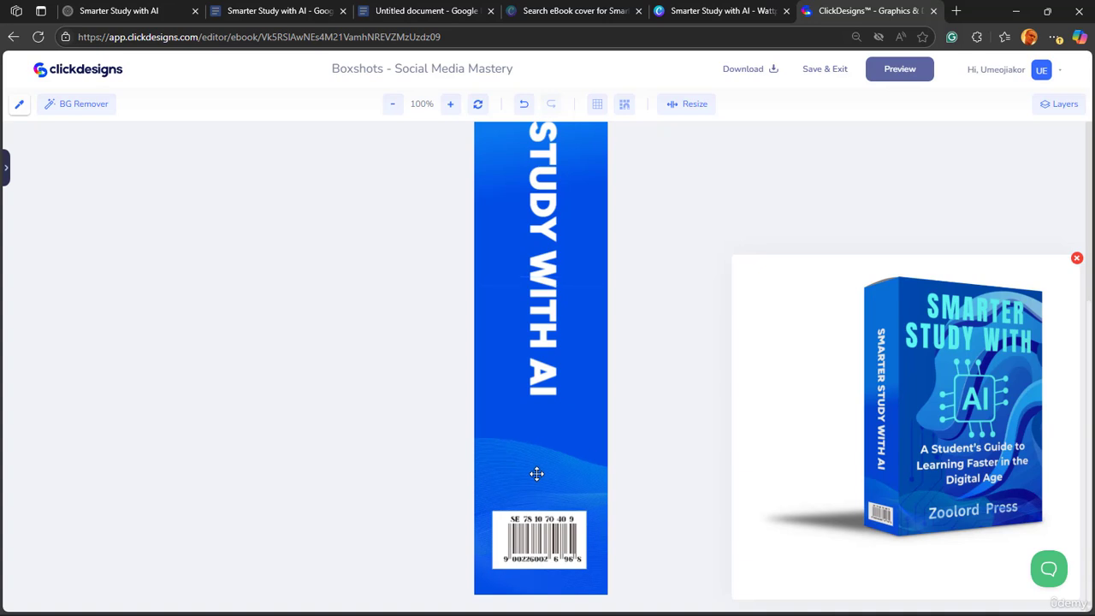
- Refresh the 3D box preview to check the lowered wave pattern, close it, and save and exit the spine design
click(1076, 258)
click(902, 74)
click(1077, 258)
click(915, 76)
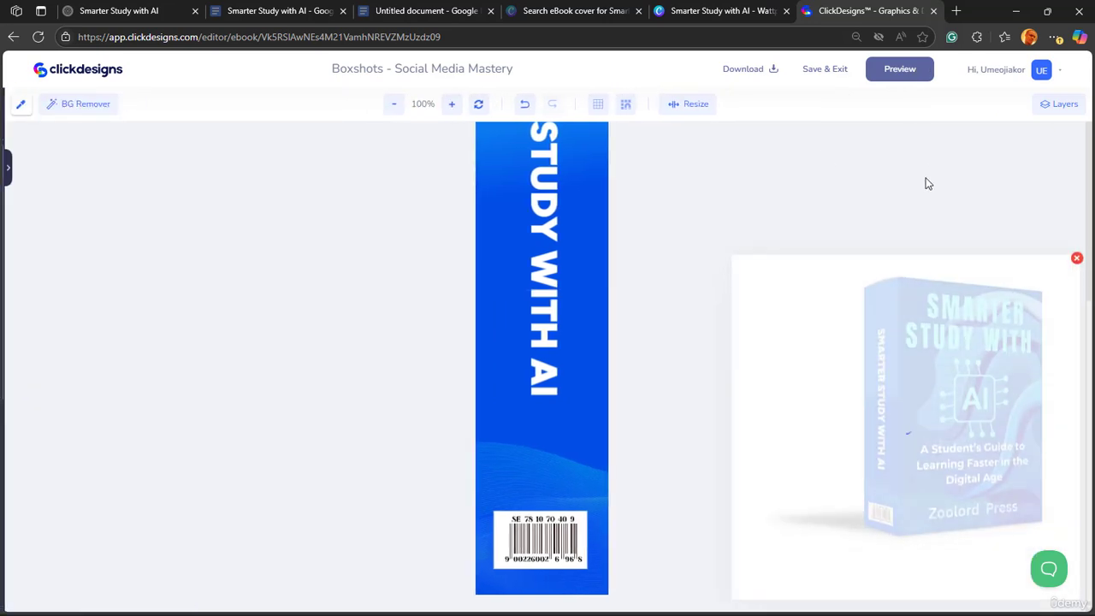
click(1078, 258)
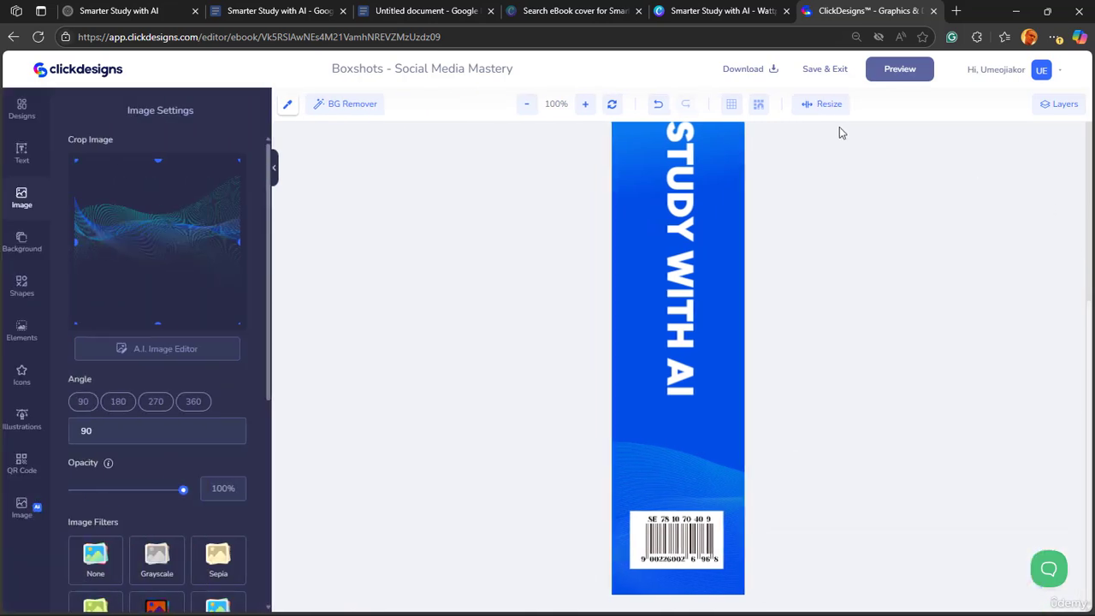
click(818, 75)
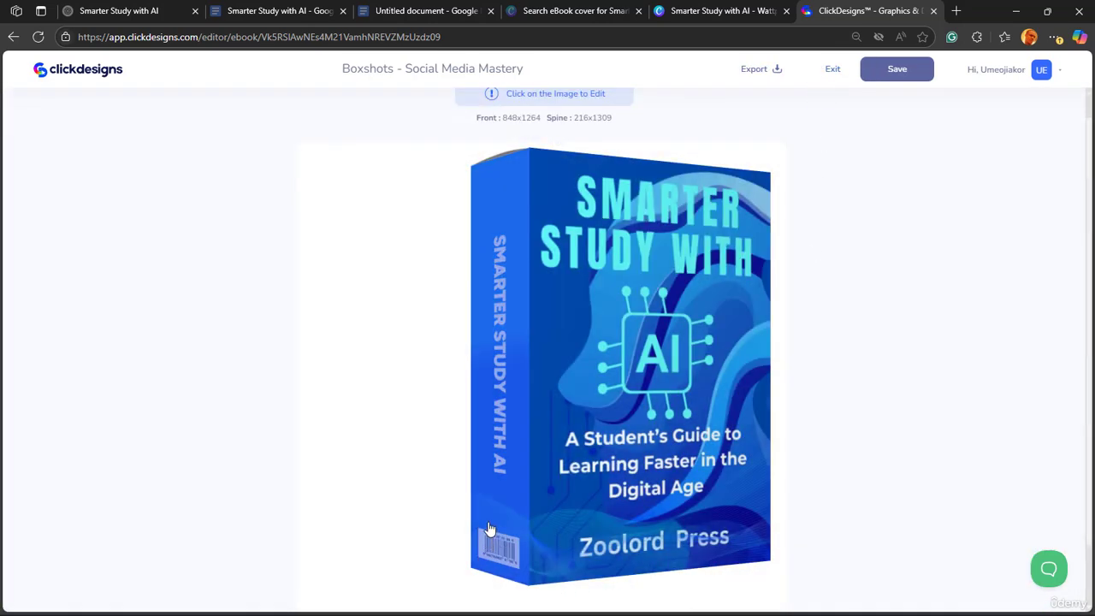